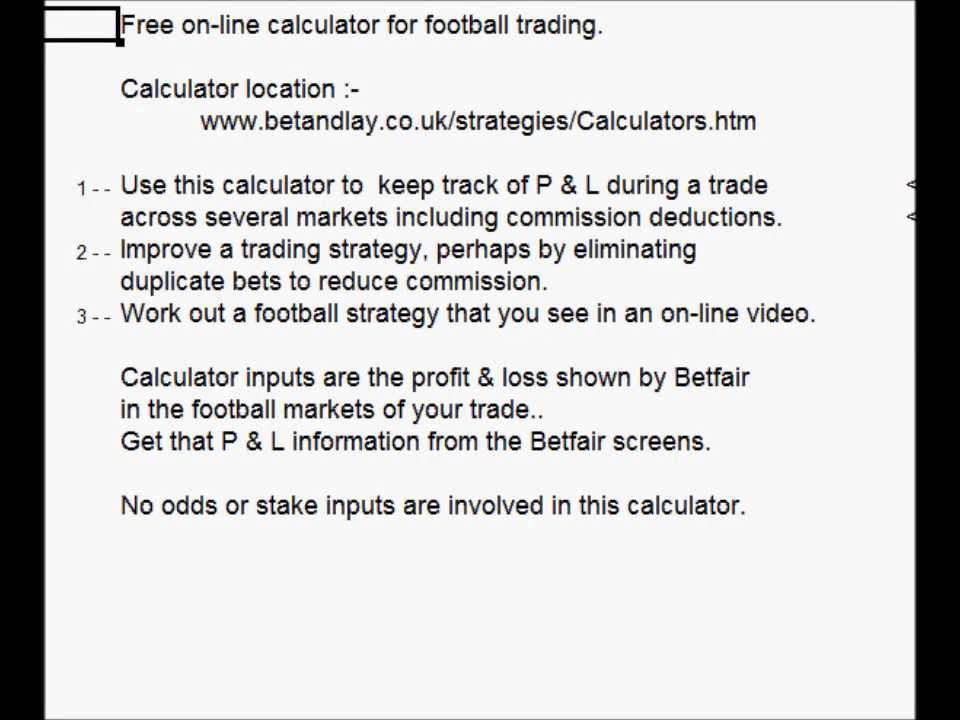
Step: Scroll through the notes to the calculator web address, the use cases and the no-odds note
key("Down")
key("Down")
key("Down")
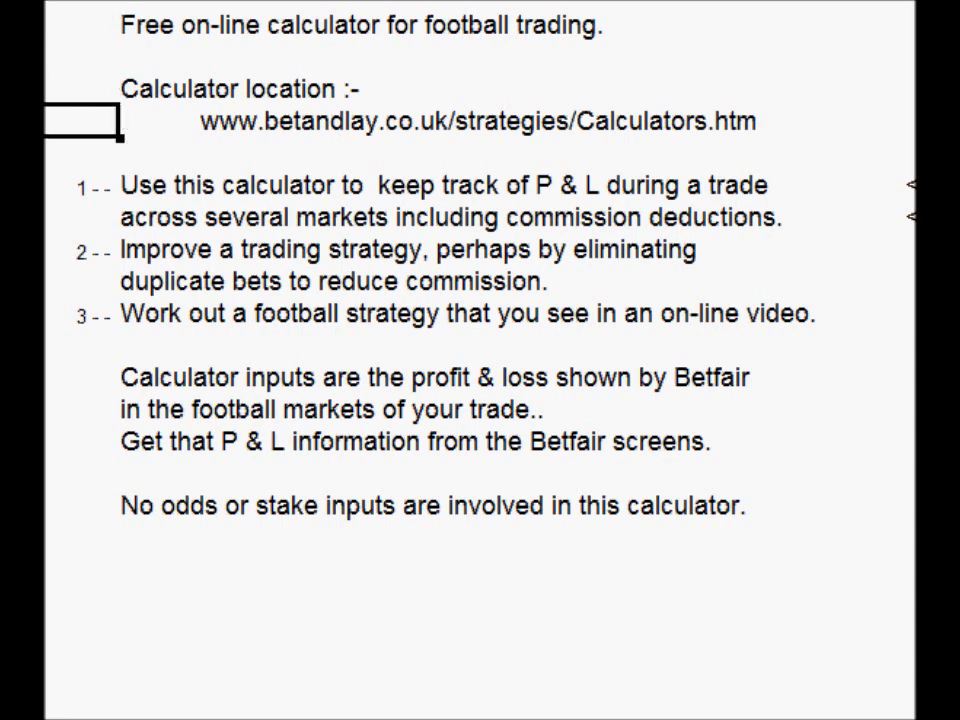
key("Down")
key("Down")
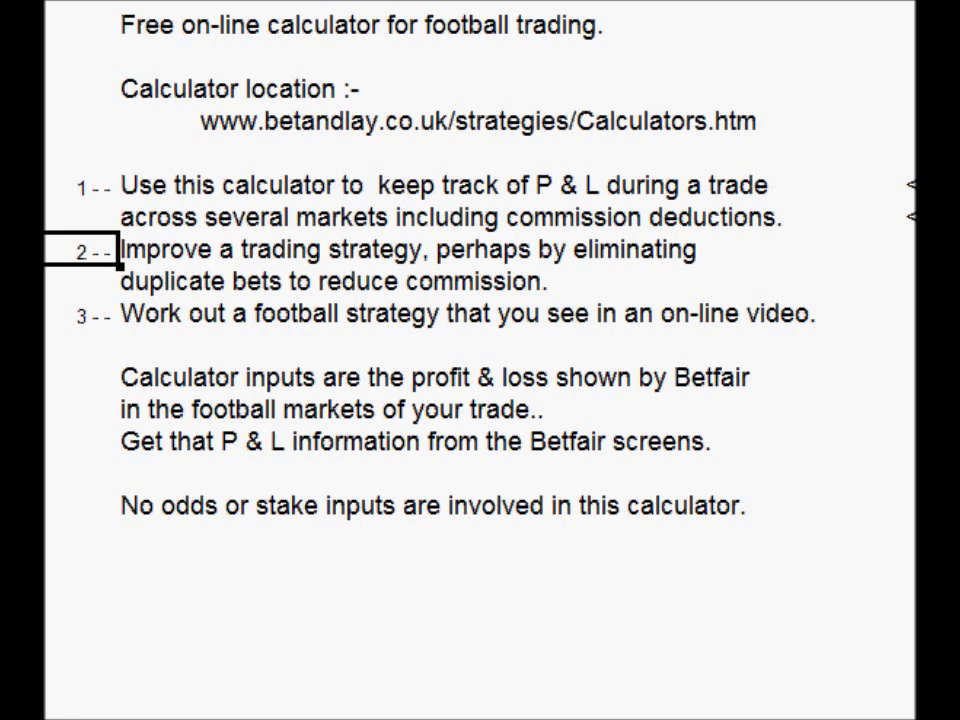
left_click(82, 313)
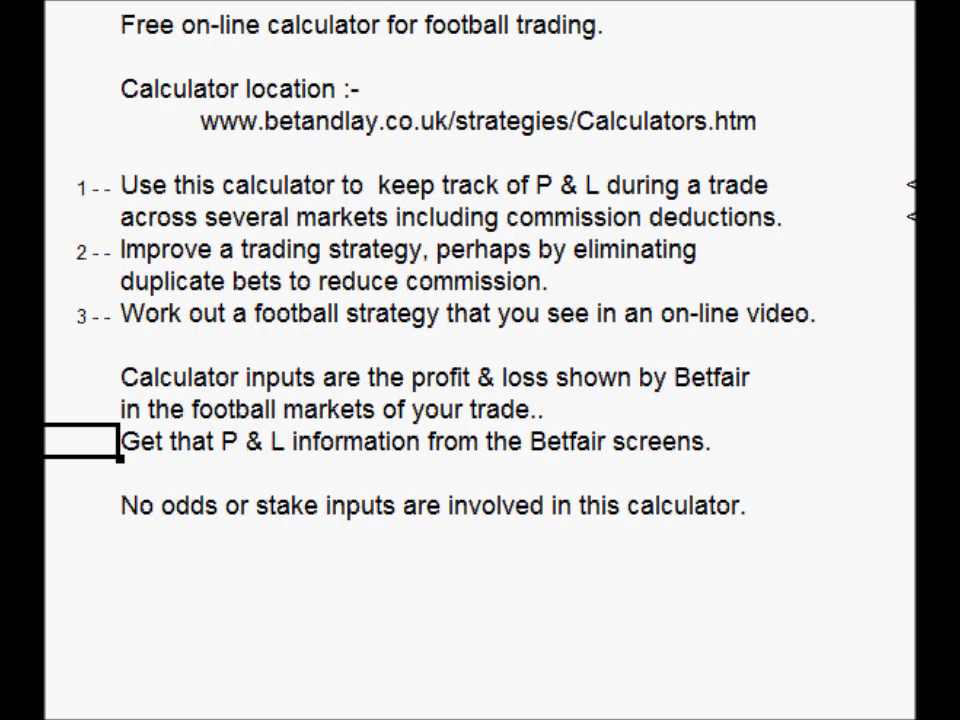
left_click(82, 505)
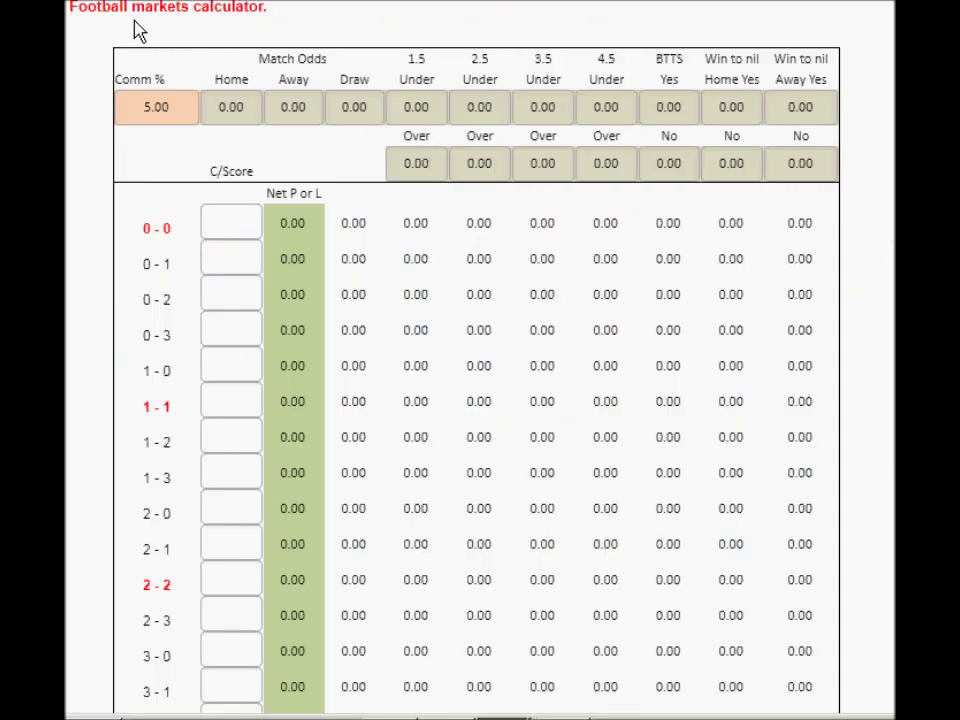
Step: Point out the market column headings, the Score label, and the Home and 1.5 Under boxes
left_click_drag(253, 63, 336, 63)
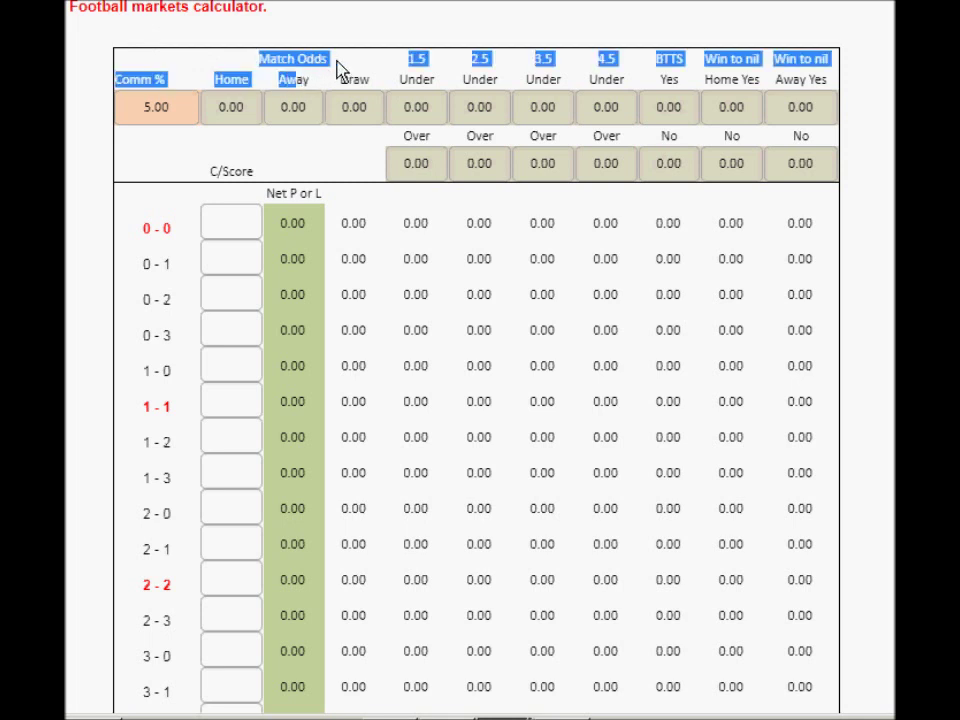
left_click(360, 62)
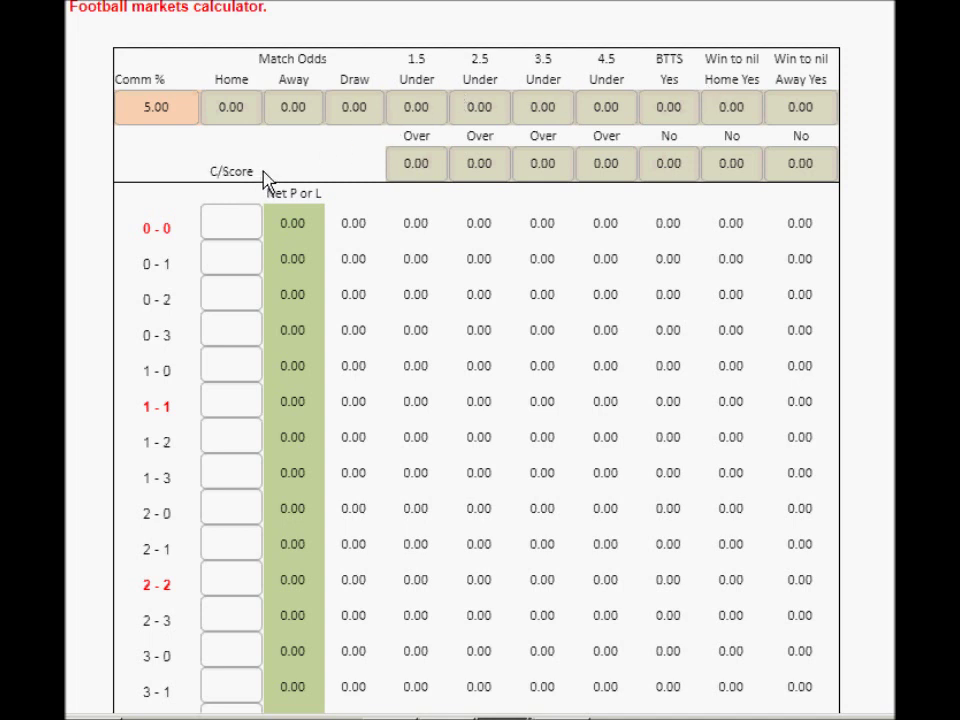
double_click(225, 171)
left_click(226, 142)
left_click(250, 112)
left_click(432, 108)
Step: Replace the Match Odds Home figure with a profit of 10
left_click(434, 170)
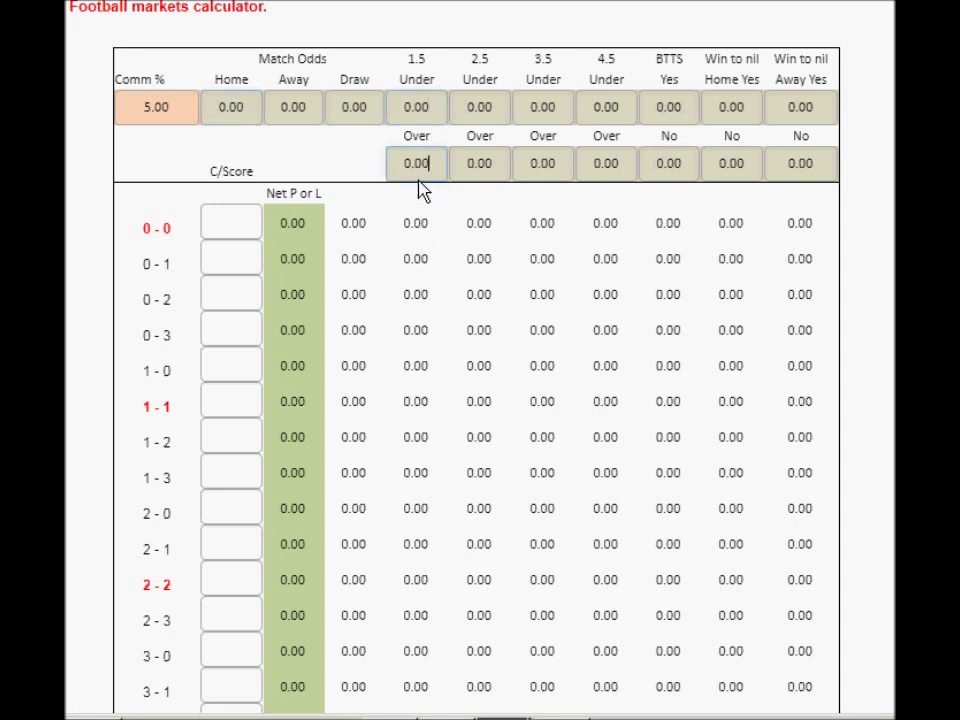
left_click(250, 110)
key("BackSpace")
key("BackSpace")
key("BackSpace")
key("BackSpace")
type("10")
key("Tab")
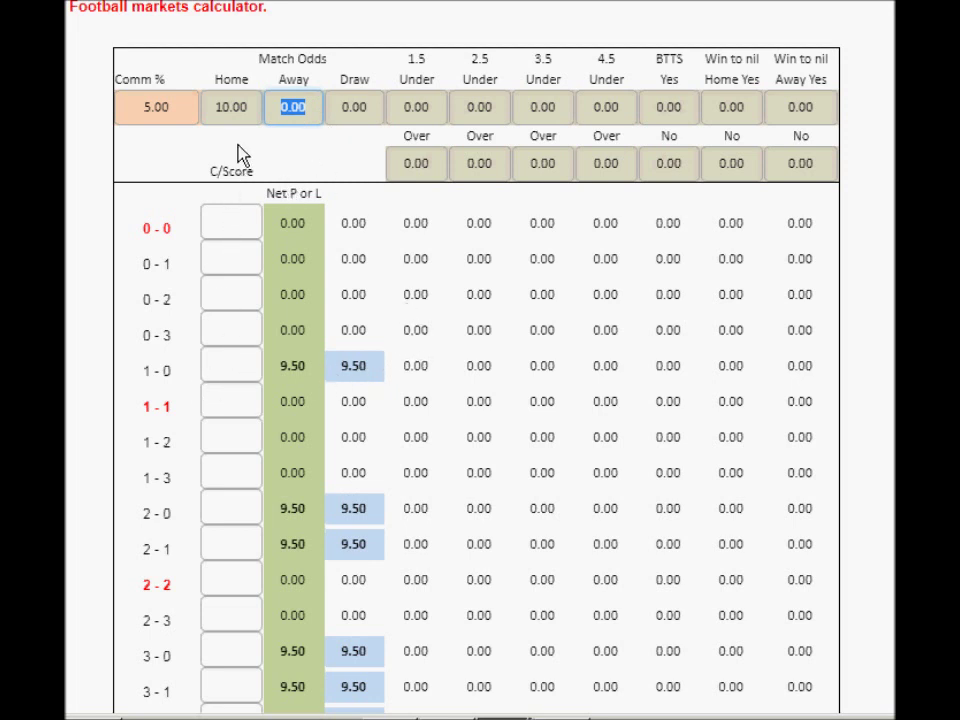
left_click(238, 110)
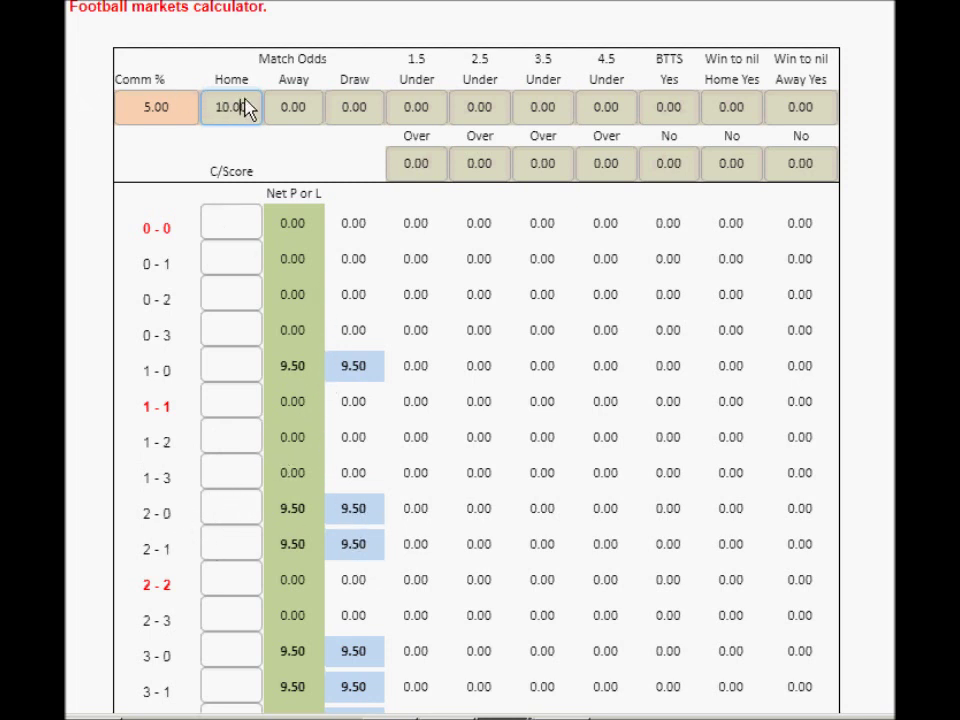
Step: Enter -2 for both the Match Odds Away and Draw figures
left_click(310, 106)
key("BackSpace")
key("BackSpace")
key("BackSpace")
key("BackSpace")
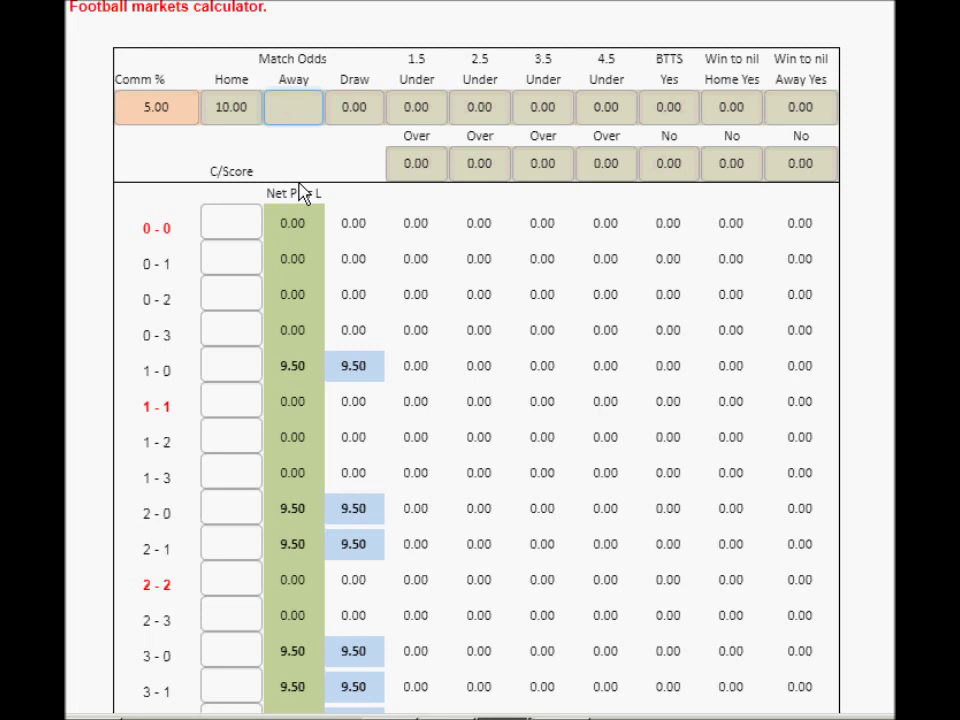
type("-2")
key("Tab")
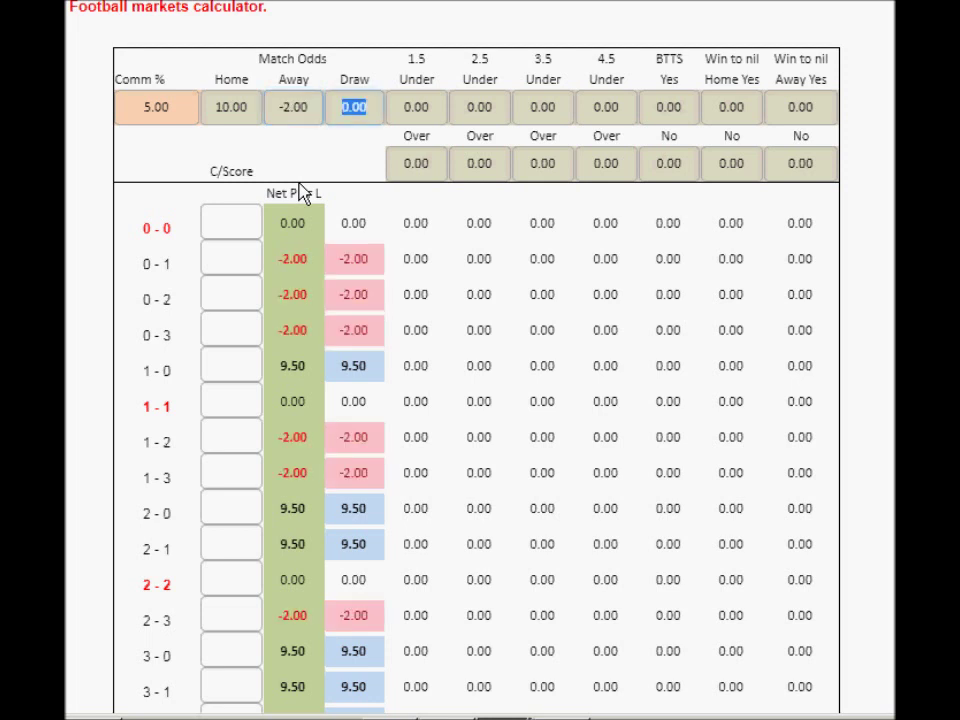
type("-2")
key("Tab")
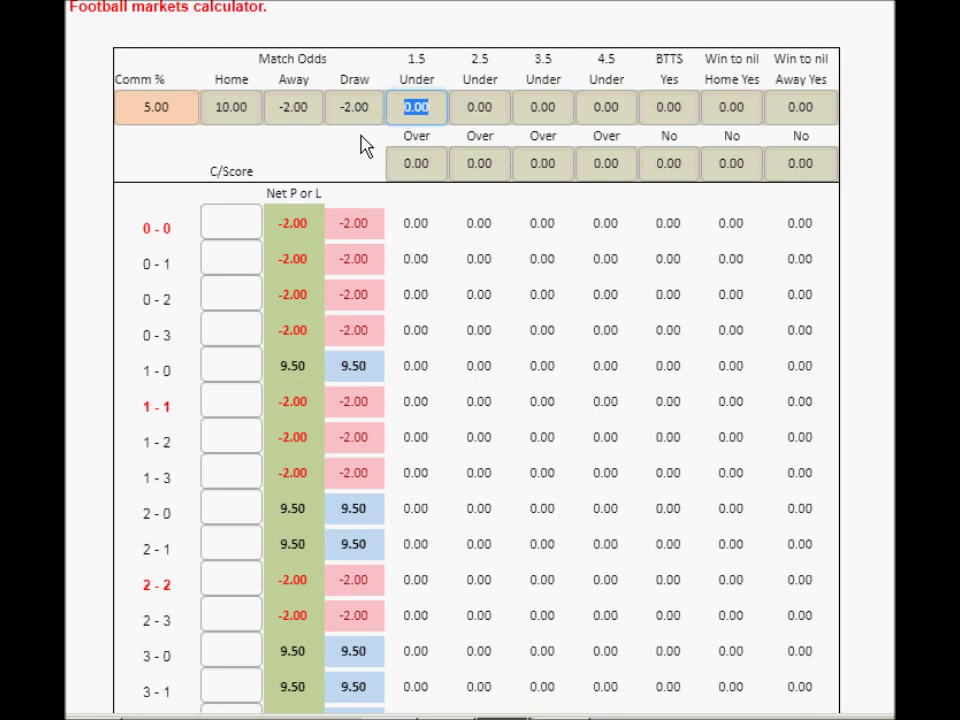
Step: Enter 5 on 1.5 goals Under and -2 on Over, then highlight the 0-0 net of 4.75
type("5")
key("Tab")
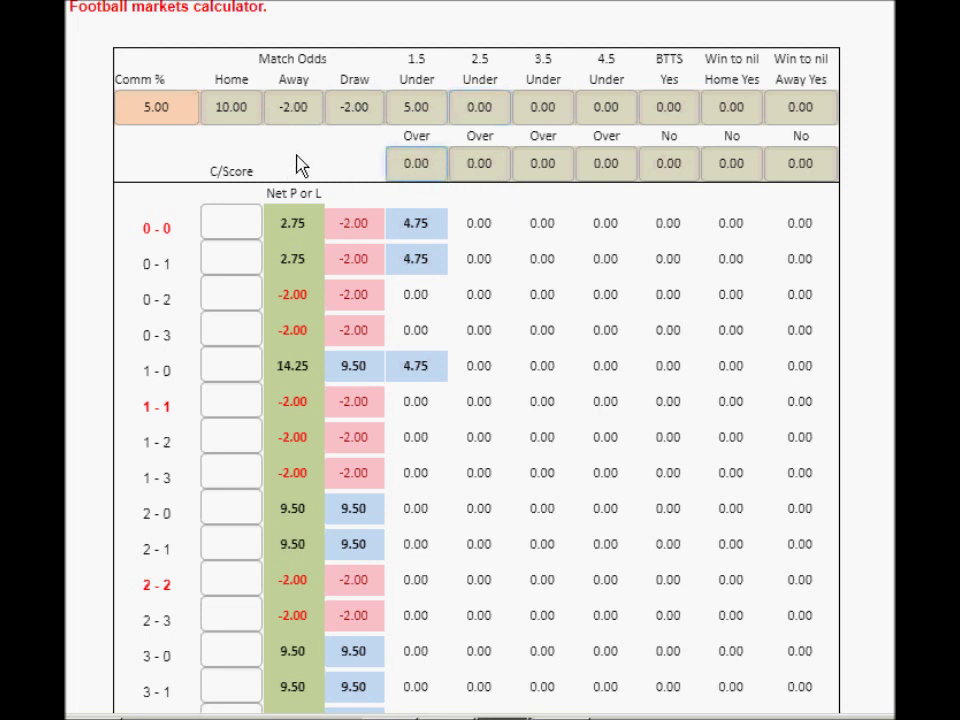
key("BackSpace")
key("BackSpace")
key("BackSpace")
key("Tab")
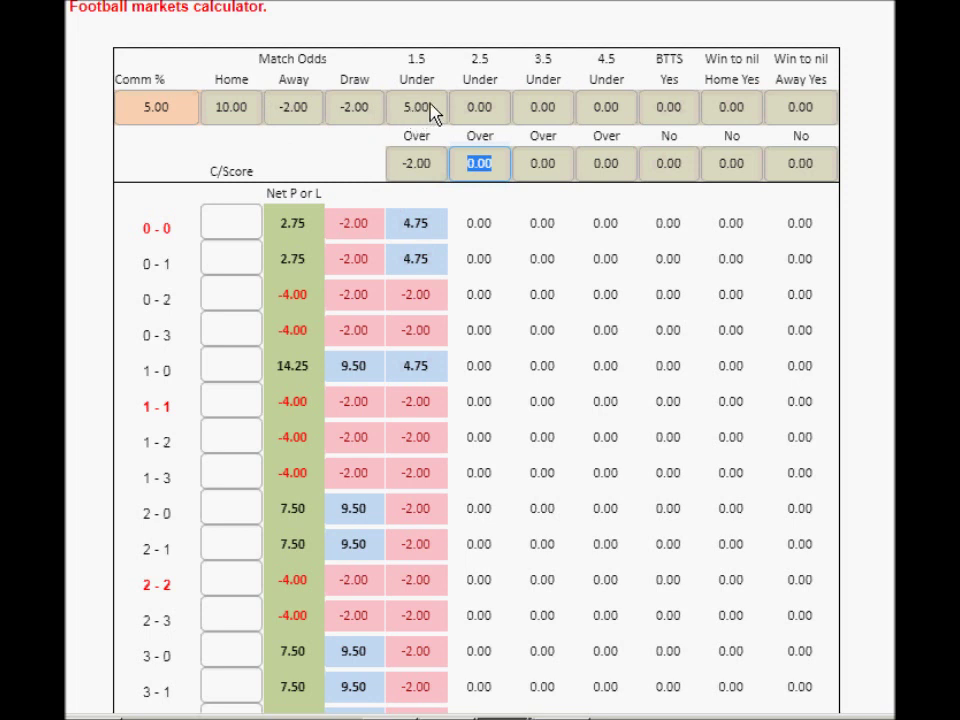
left_click_drag(433, 230, 388, 235)
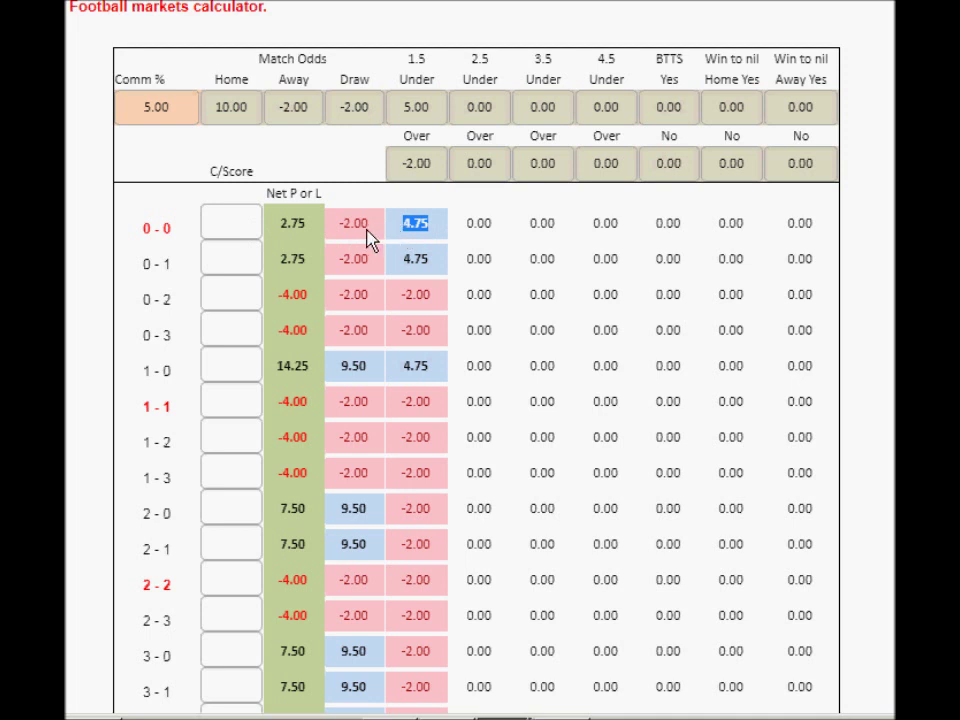
left_click(430, 237)
Step: Set BTTS Yes to -5.00 and BTTS No to 20.00
left_click(687, 115)
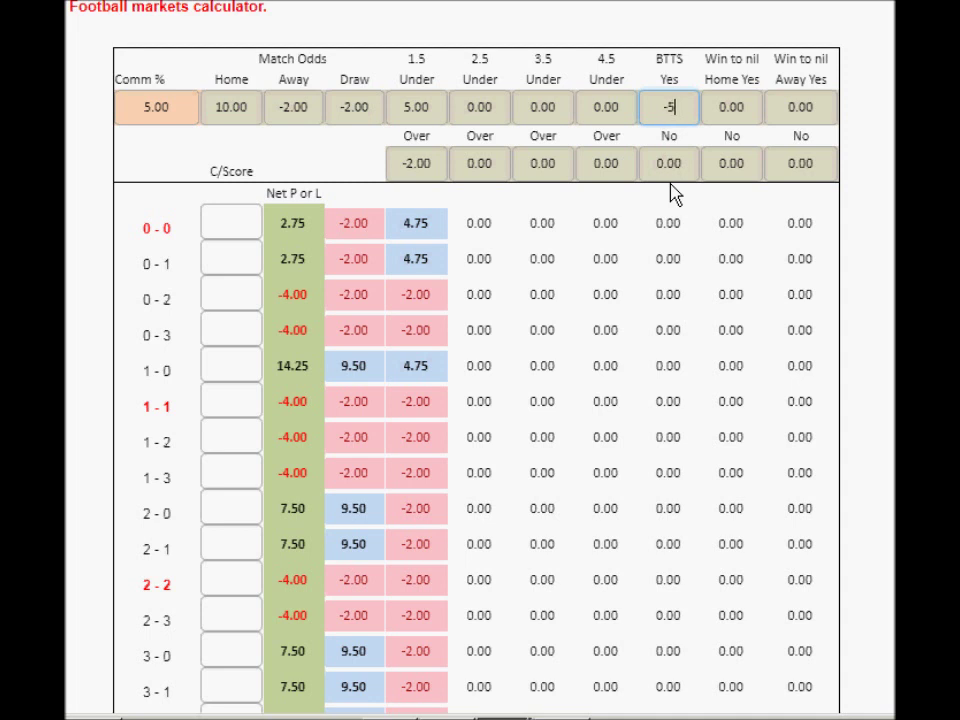
key("Tab")
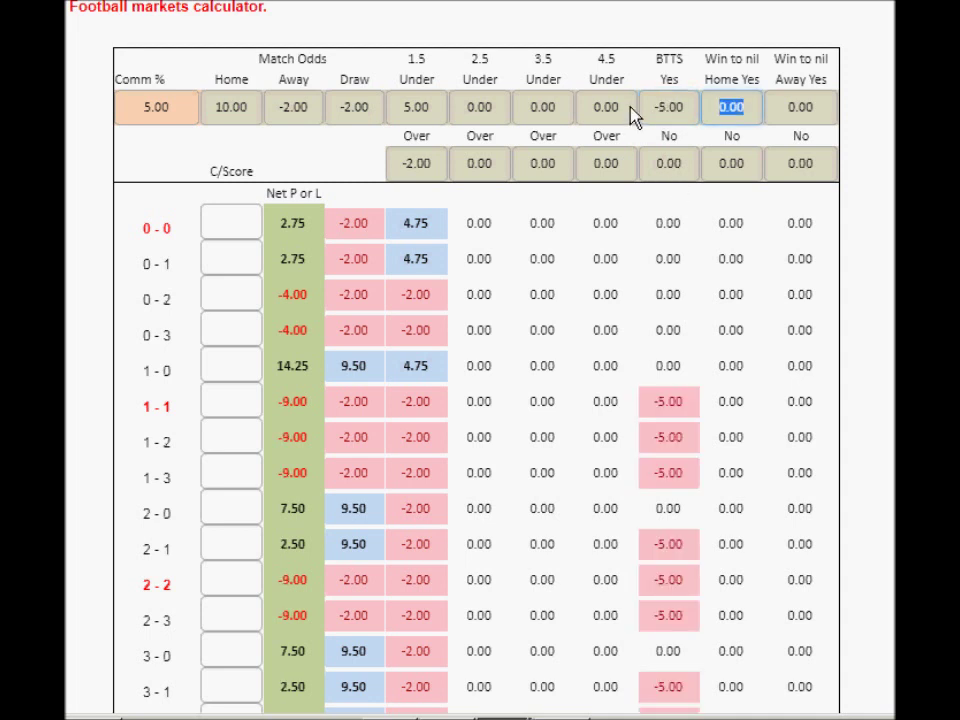
left_click(674, 165)
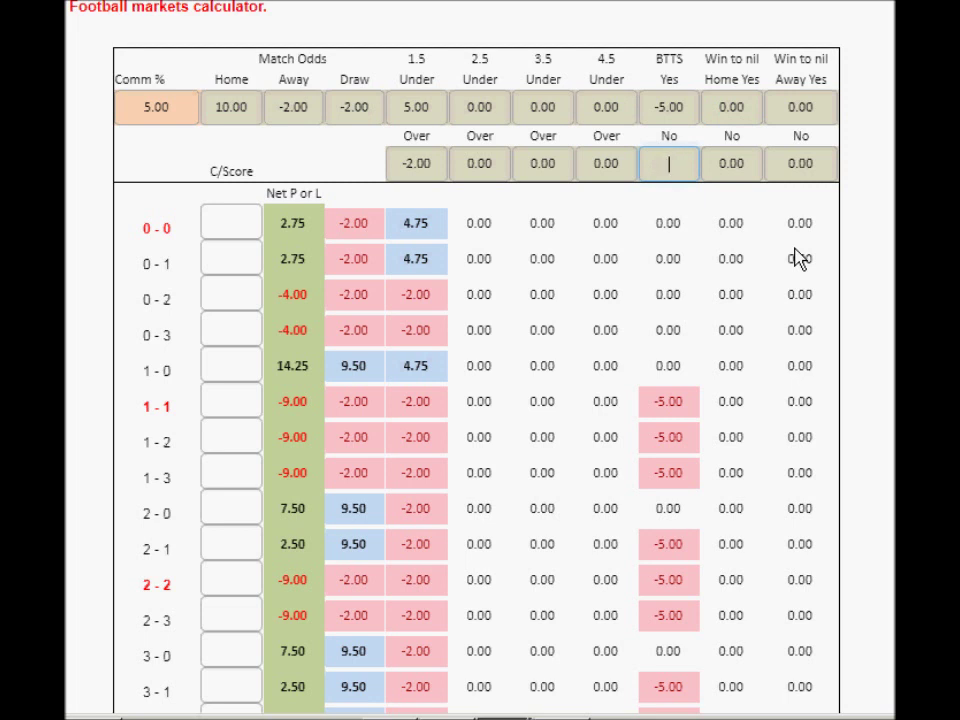
type("20")
key("Tab")
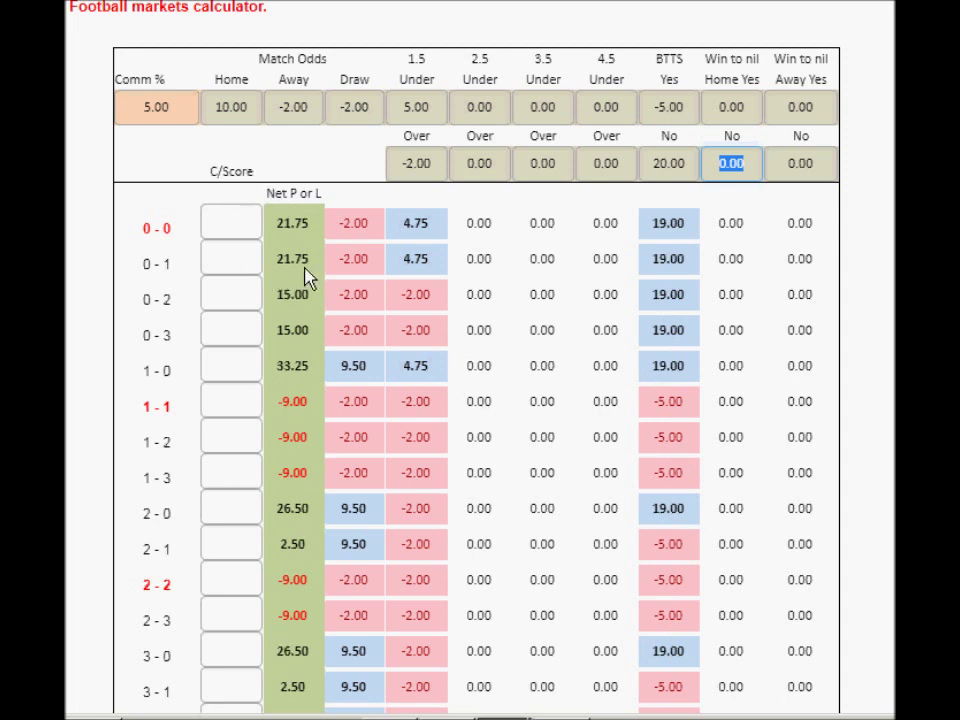
left_click(240, 410)
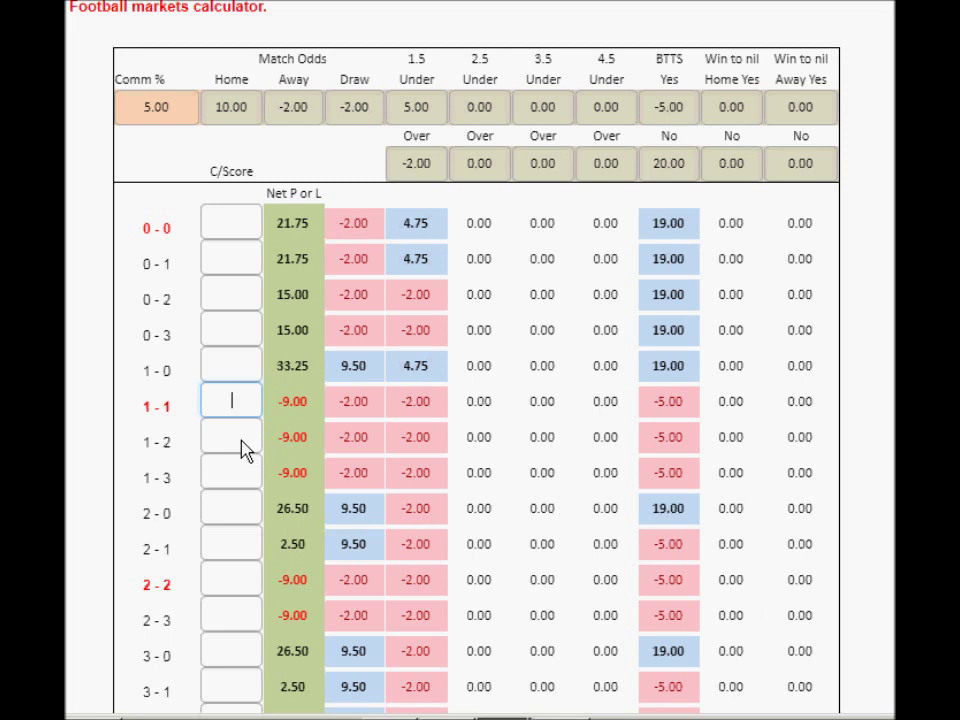
Step: Enter 10 on the 1-1 correct score and -3 on 0-0 and 0-1
left_click(242, 448)
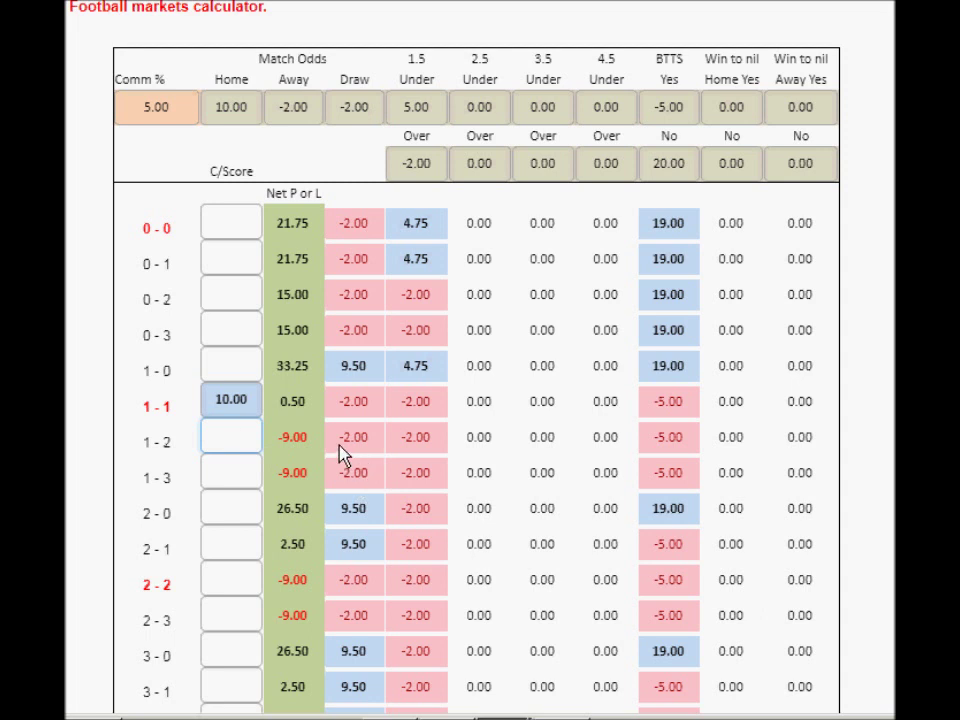
left_click(232, 230)
type("-3")
key("Tab")
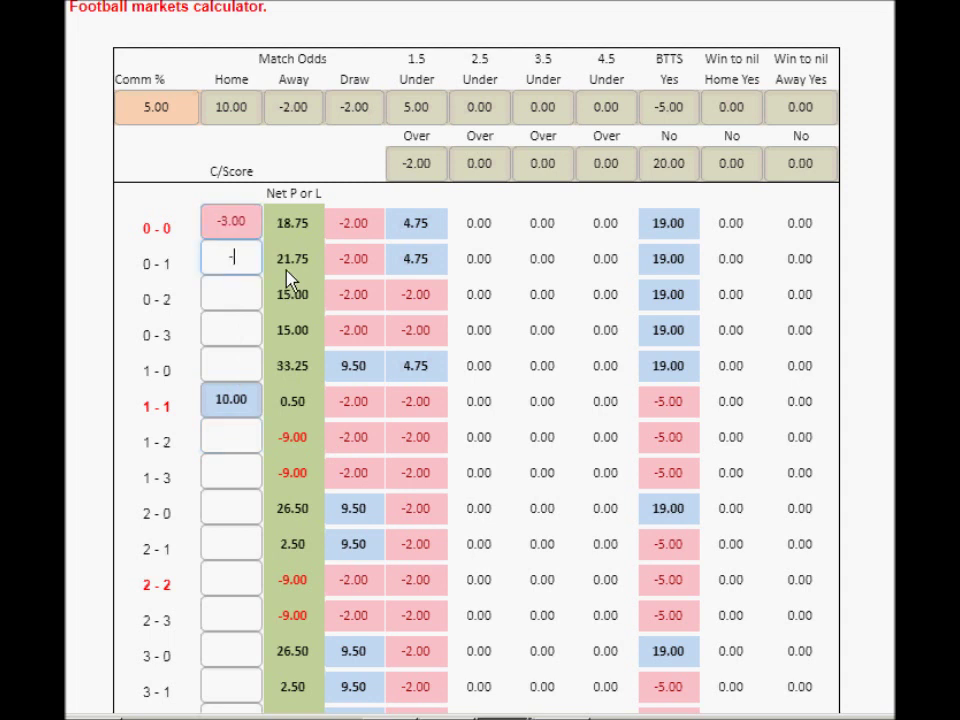
type("-3")
key("Tab")
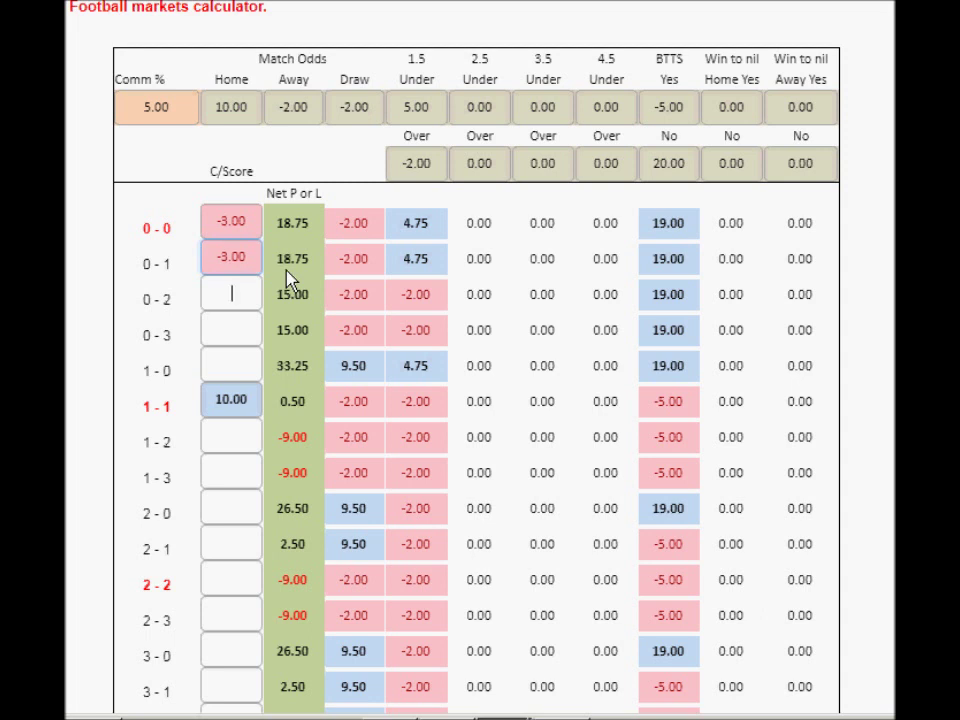
Step: Enter -3 on the 0-2, 0-3, 1-0, 1-2 and 1-3 correct scores
key("Tab")
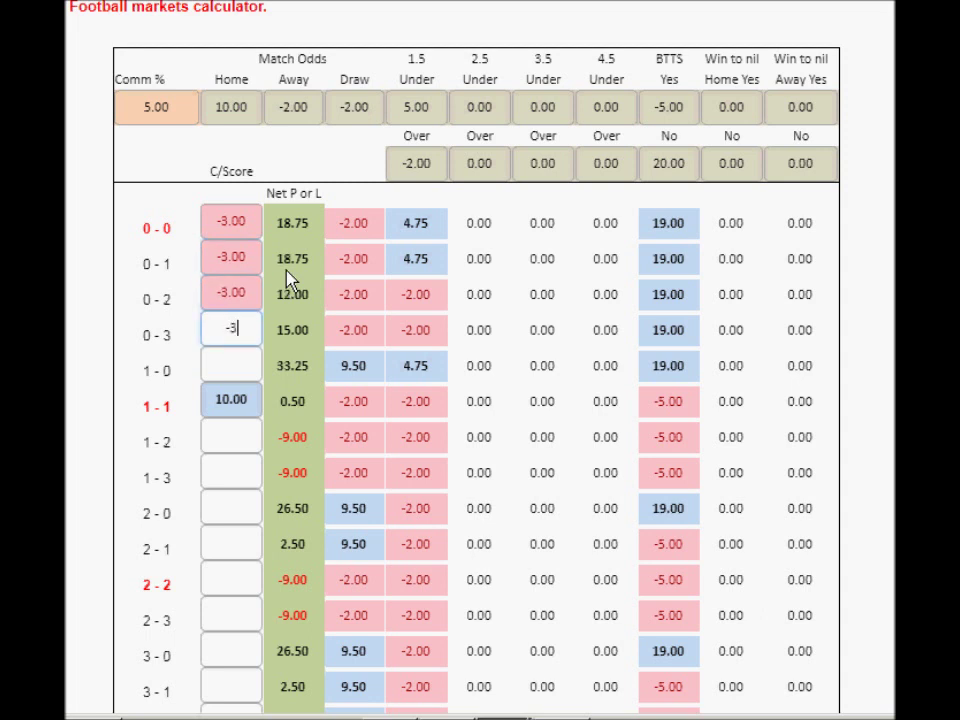
type("-3")
key("Tab")
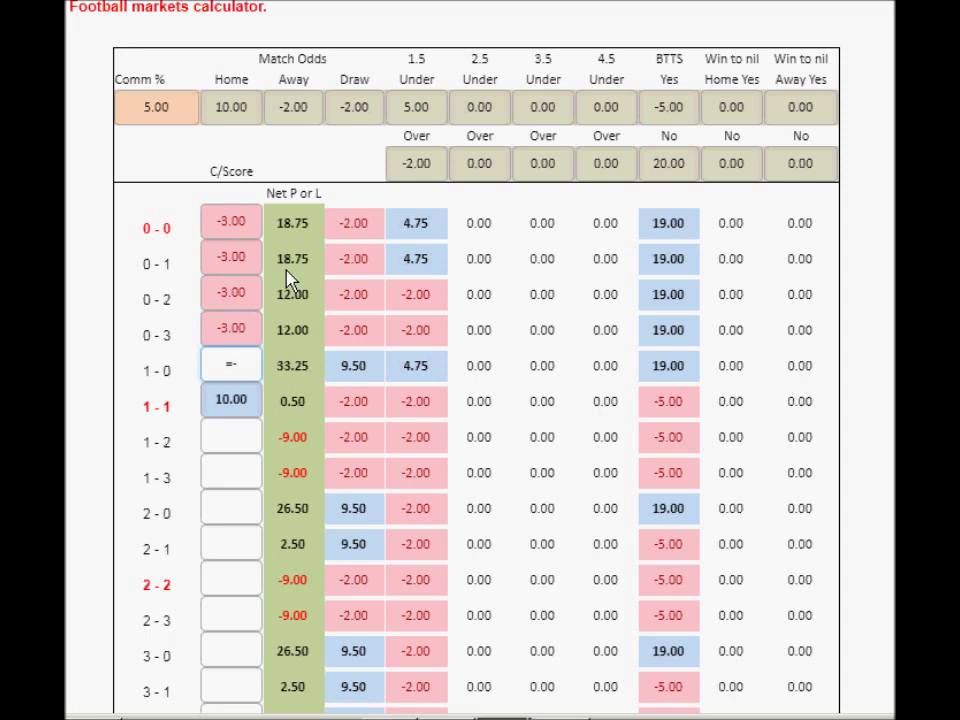
type("-3")
key("Tab")
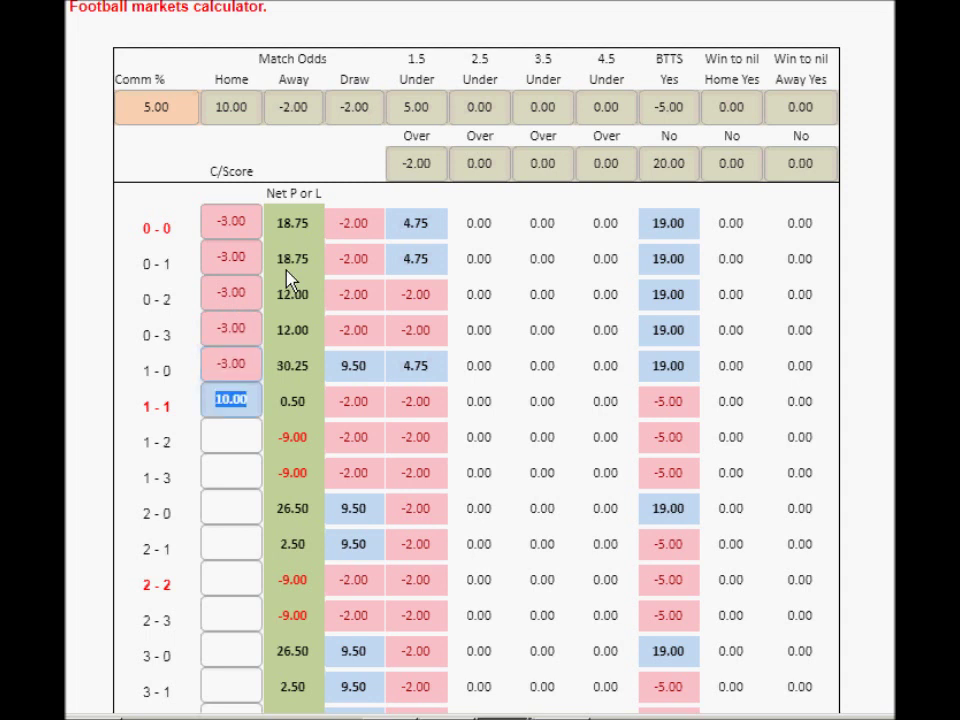
left_click(224, 449)
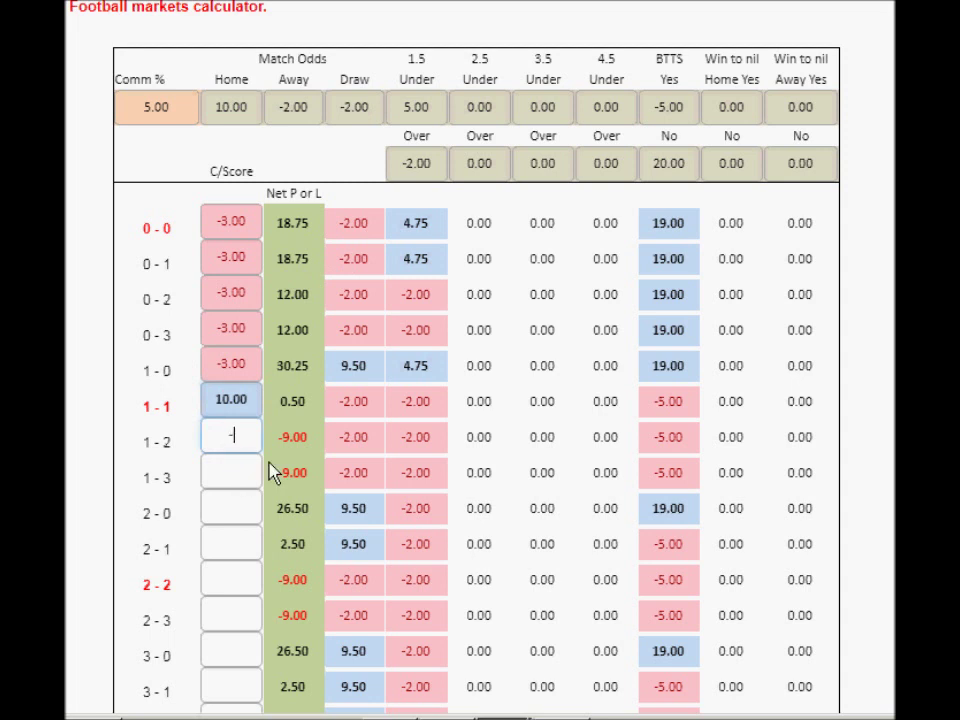
key("Tab")
type("-")
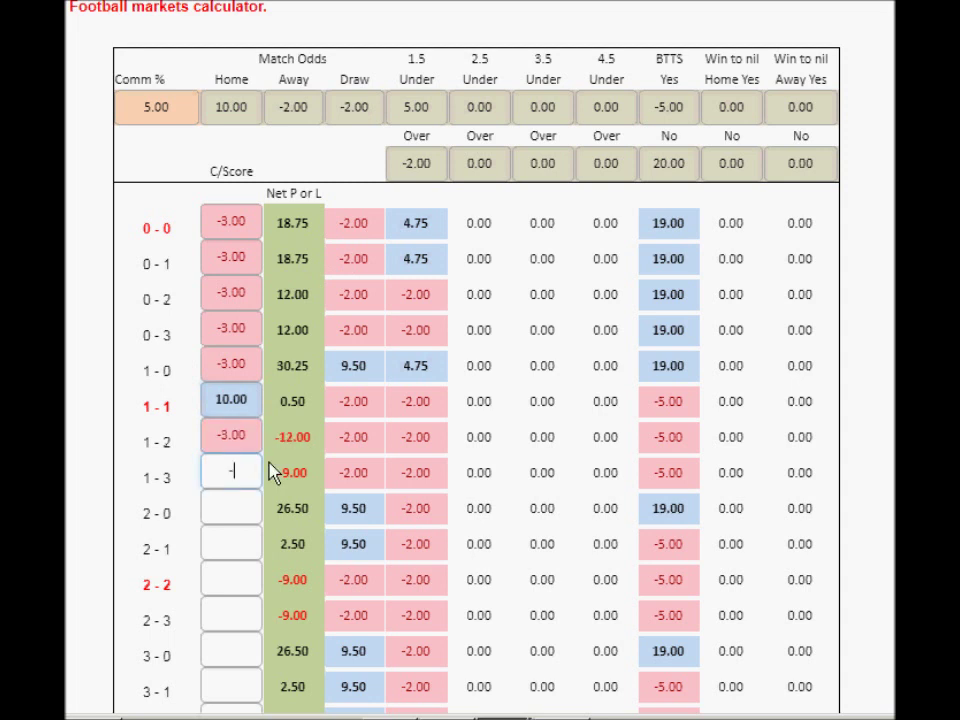
type("3")
key("Tab")
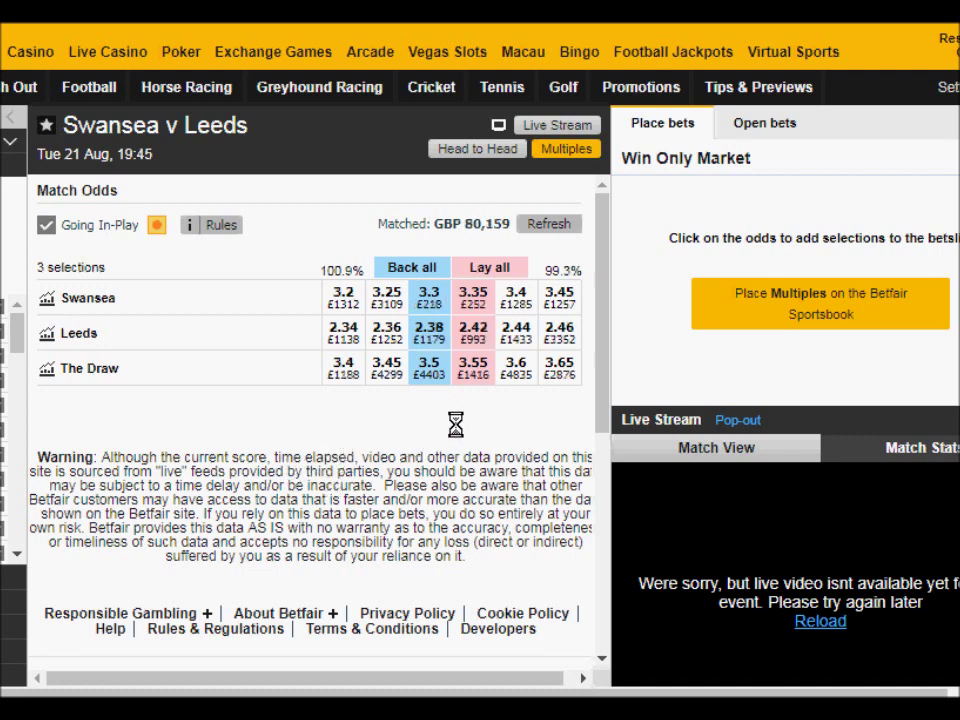
Step: Stage a £20 lay of The Draw at 3.55, then cancel it from the bet slip
left_click(473, 368)
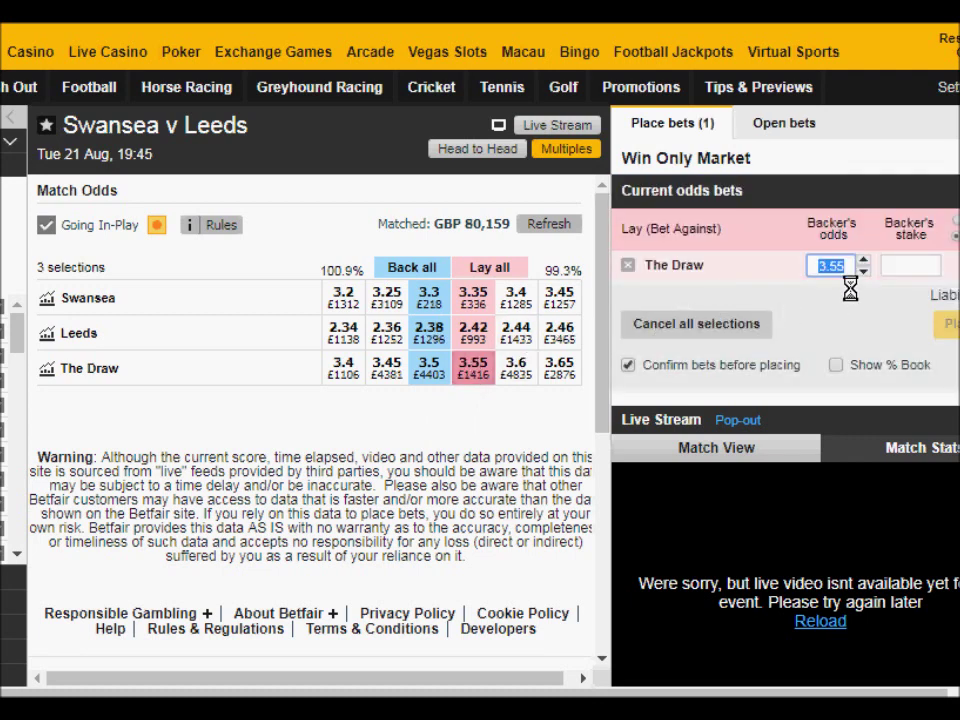
left_click(898, 266)
type("20")
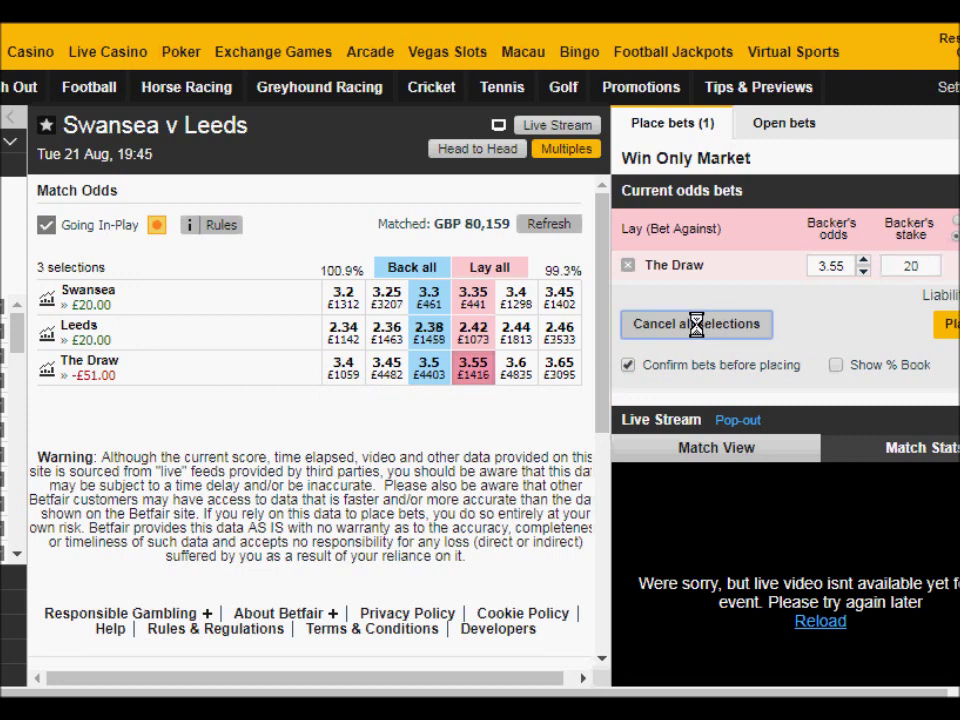
left_click(695, 324)
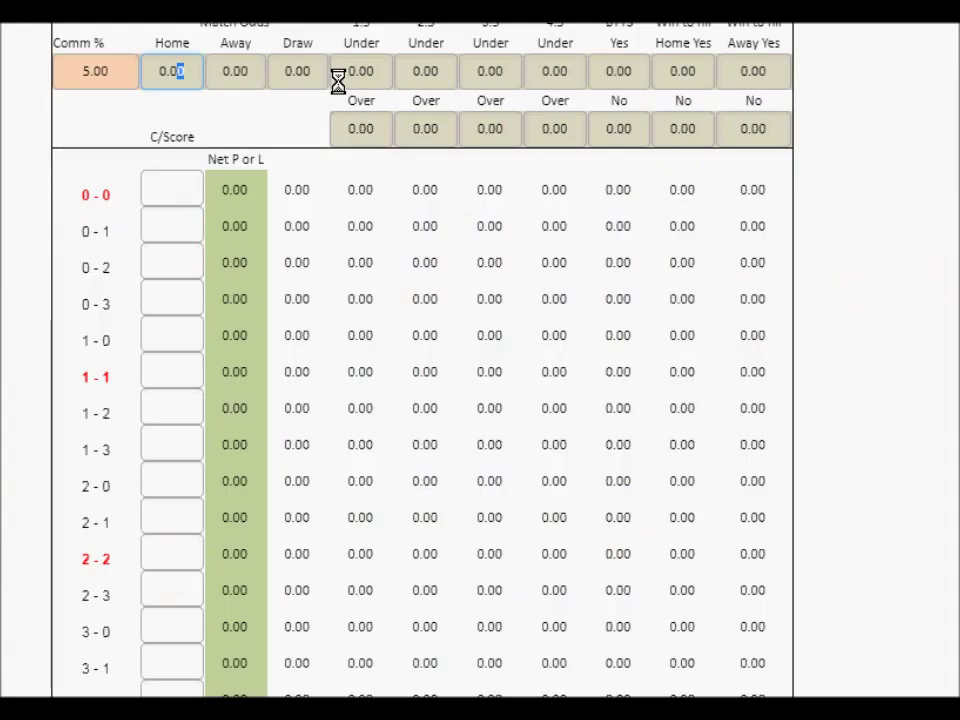
Step: Enter Match Odds of 20 Home, 20 Away and -51 Draw in the calculator
key("BackSpace")
key("BackSpace")
key("BackSpace")
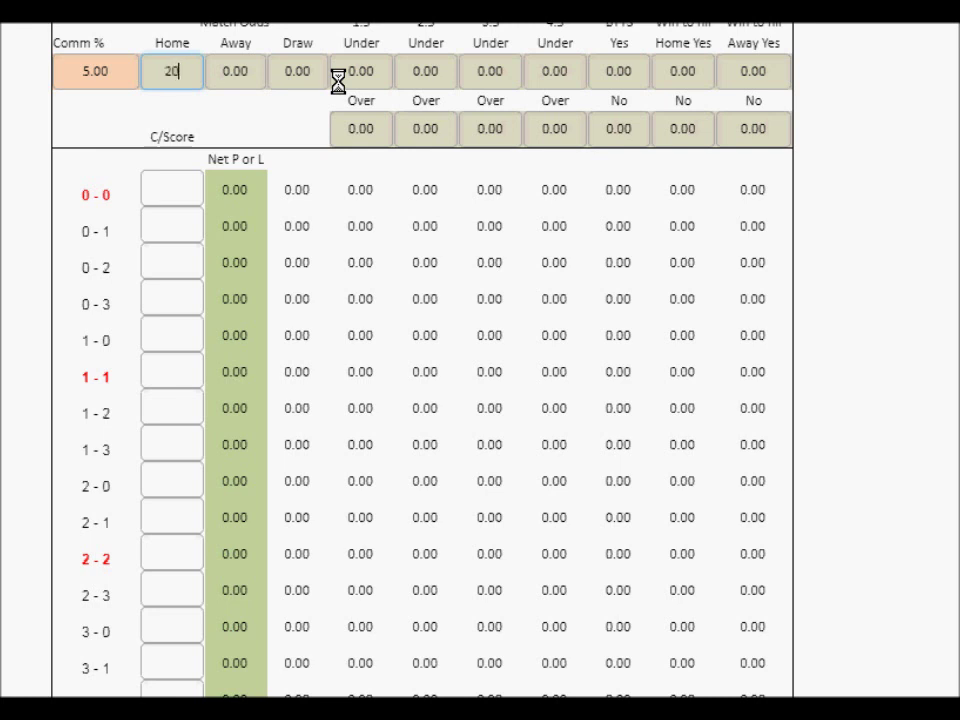
type("20")
key("Tab")
type("20")
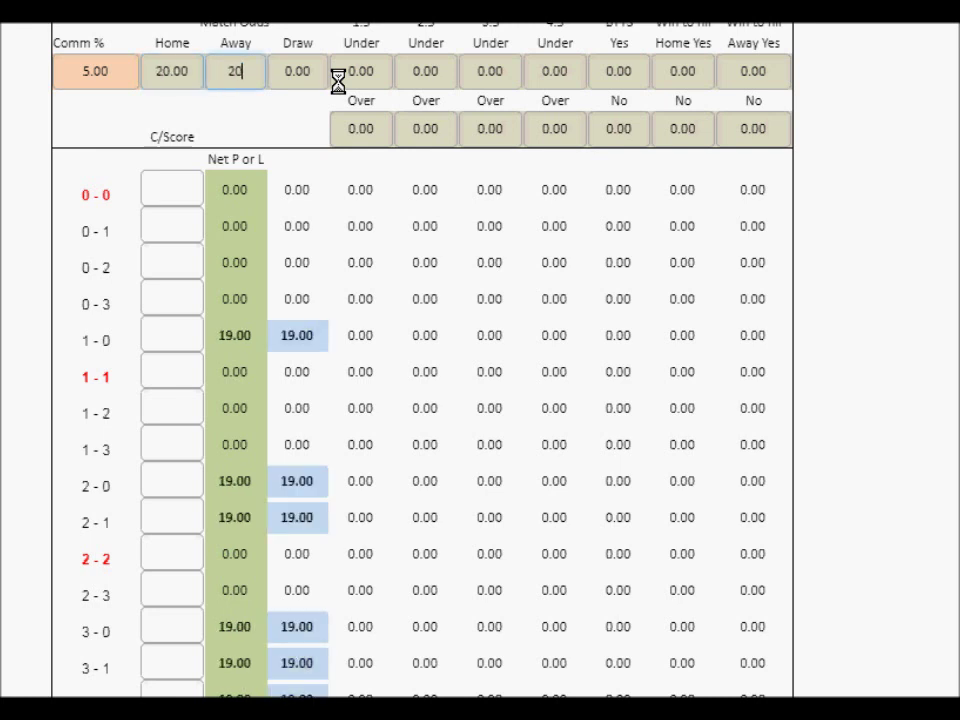
key("Tab")
type("51")
key("Tab")
left_click(172, 189)
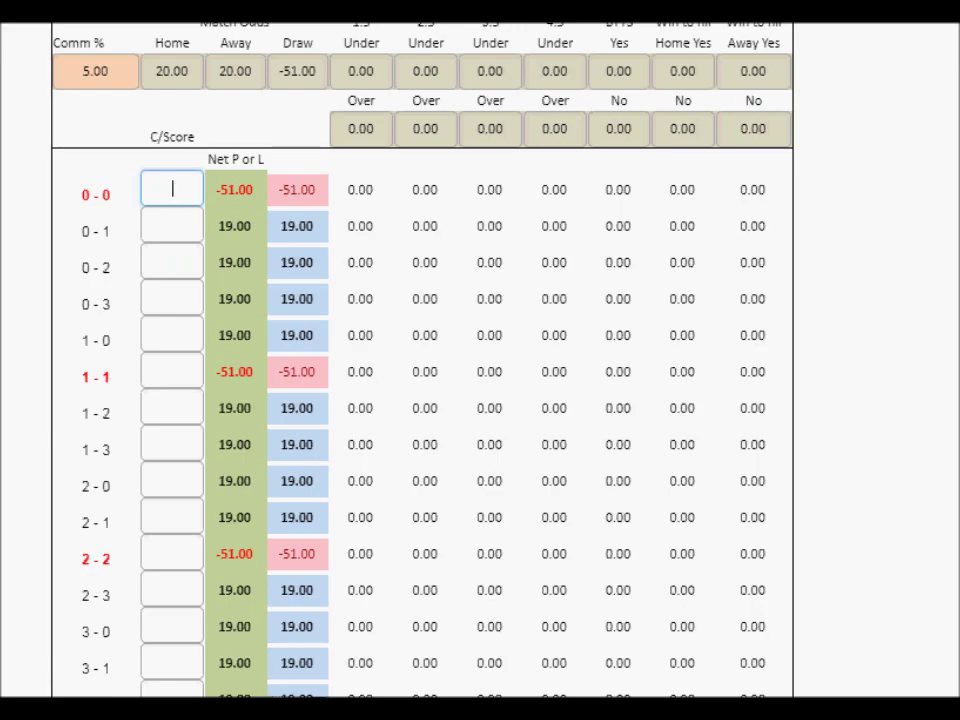
key("alt+Tab")
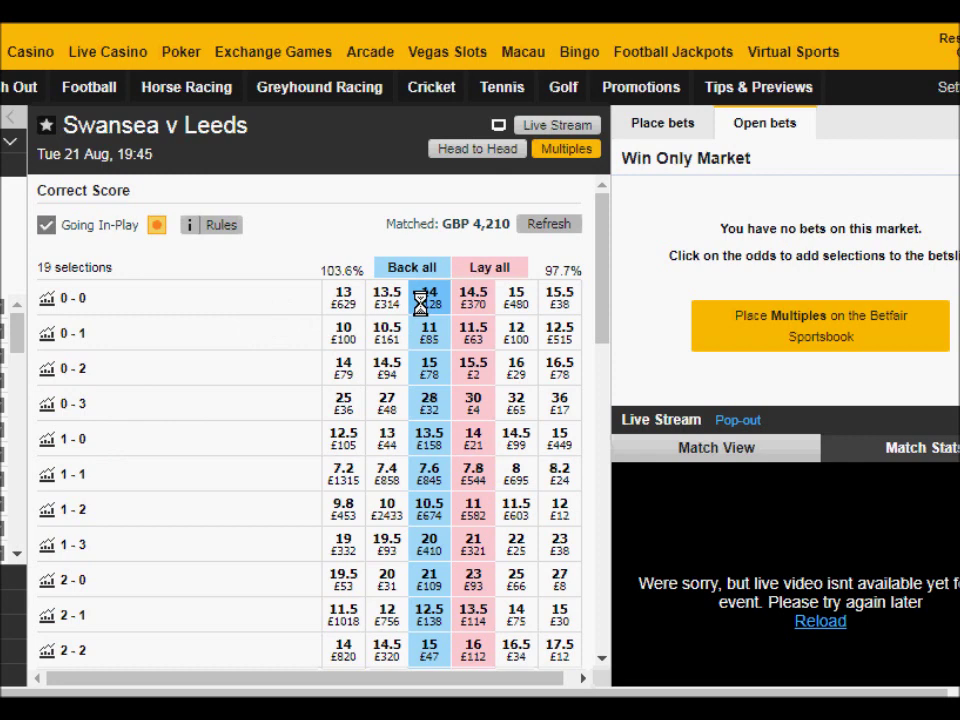
Step: Check the Dutching calculator's bet odds of 14, then stage a 4.13 back of 0-0 at 14
key("alt+Tab")
left_click(496, 231)
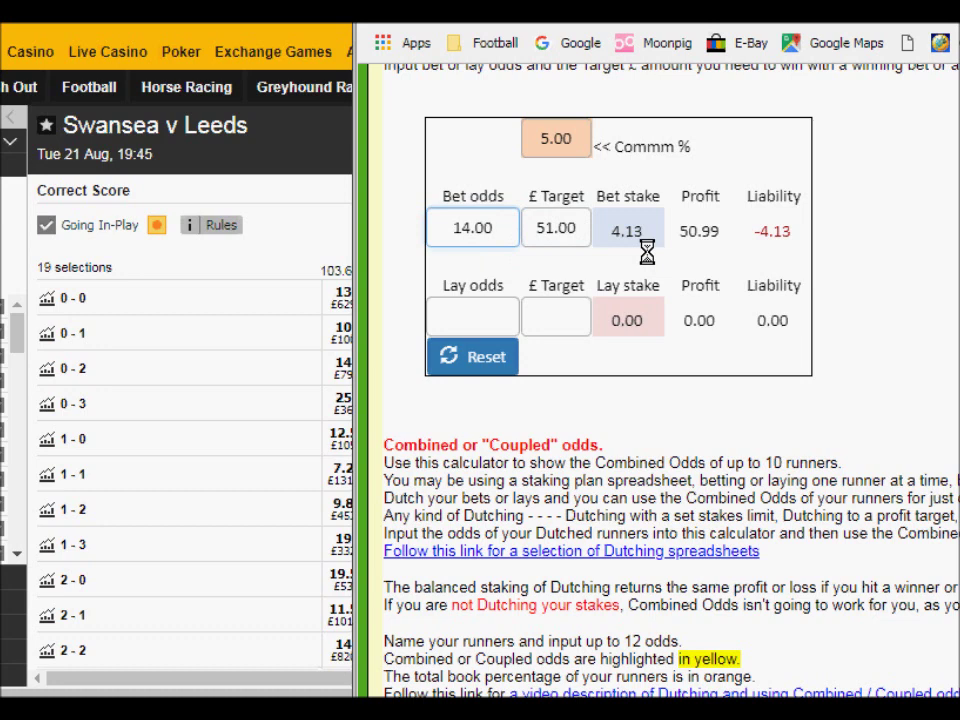
left_click(322, 220)
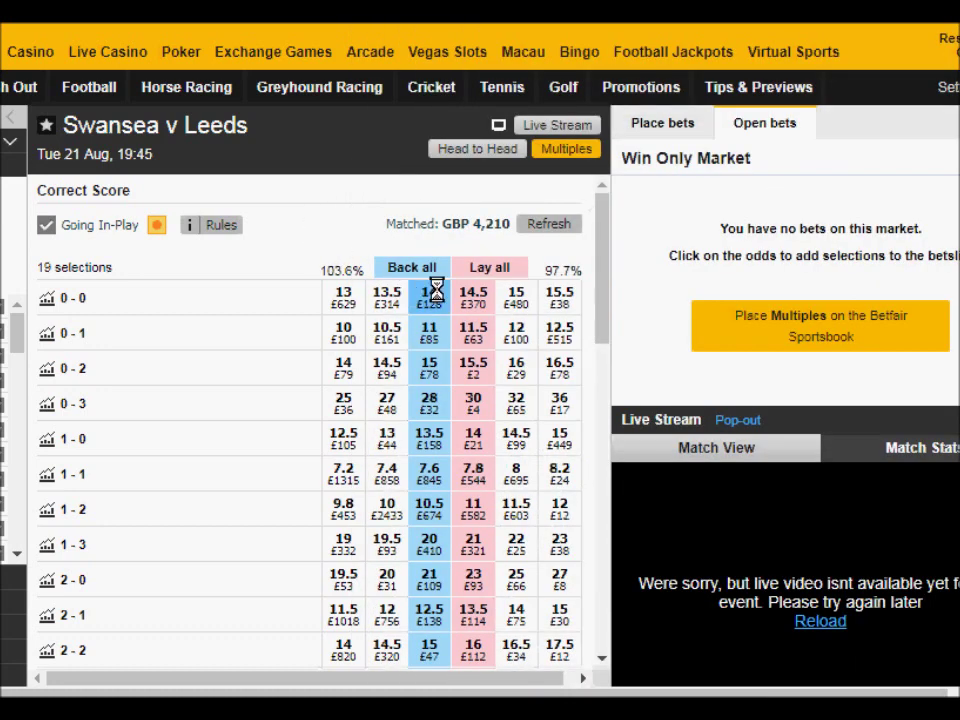
left_click(436, 292)
left_click(921, 257)
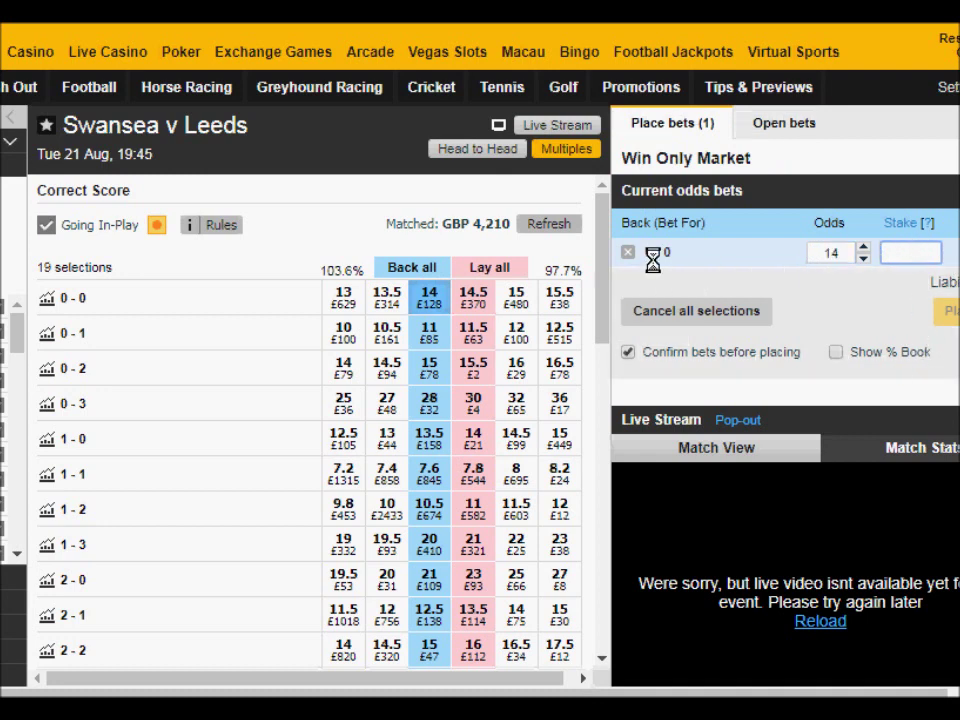
type("4.13")
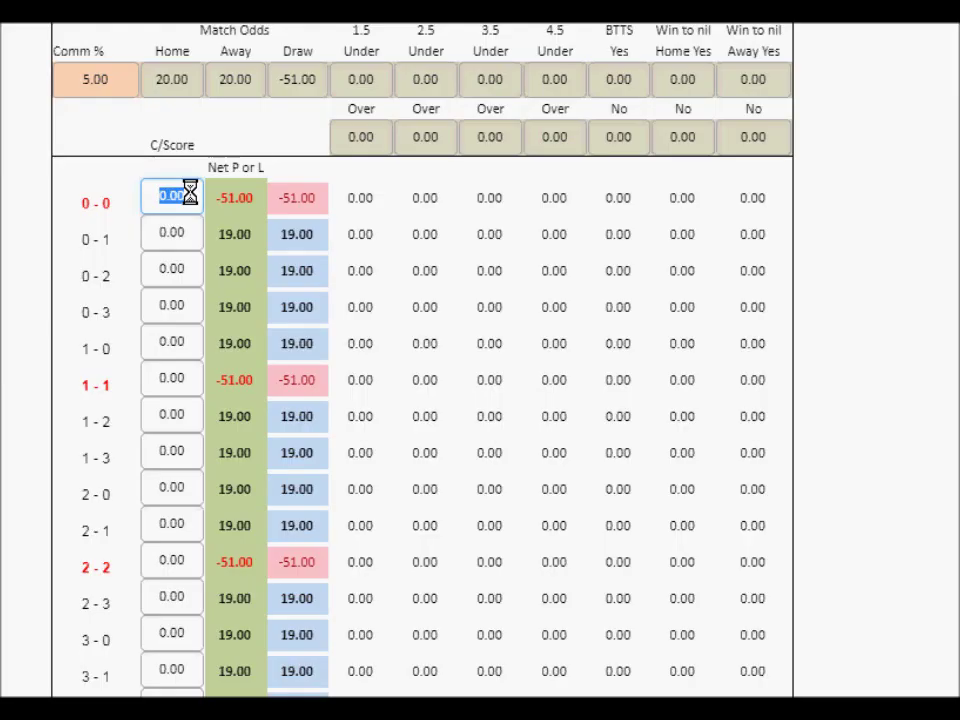
Step: Enter 53.69 on the 0-0 correct score and -4.13 on 0-1, 0-2 and 0-3
type("53.69")
key("Return")
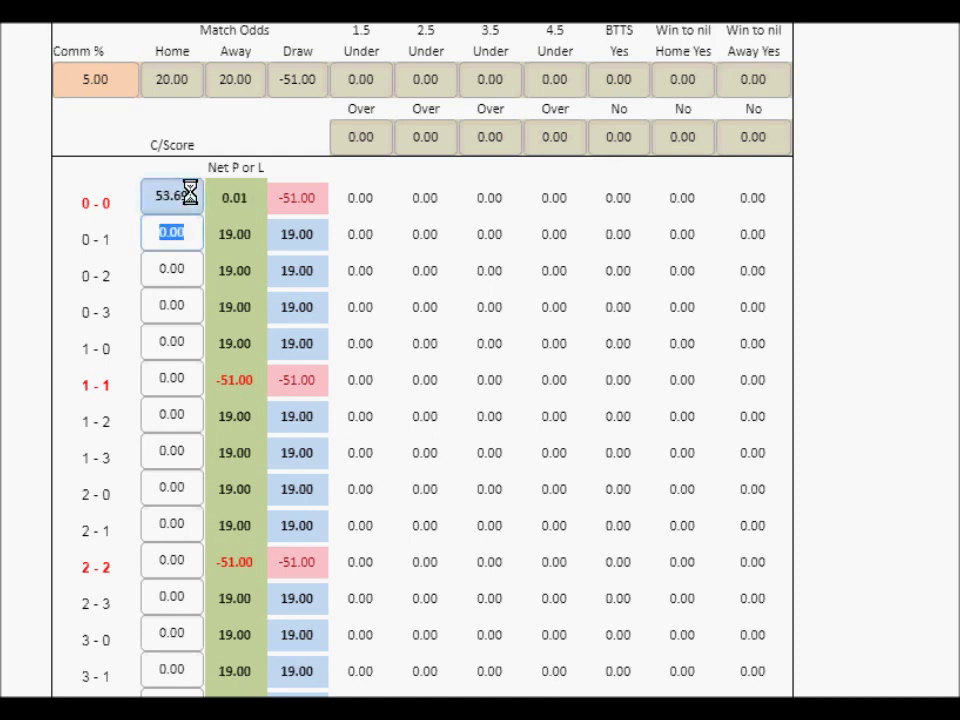
type("-4.13")
key("Return")
type("-4.13")
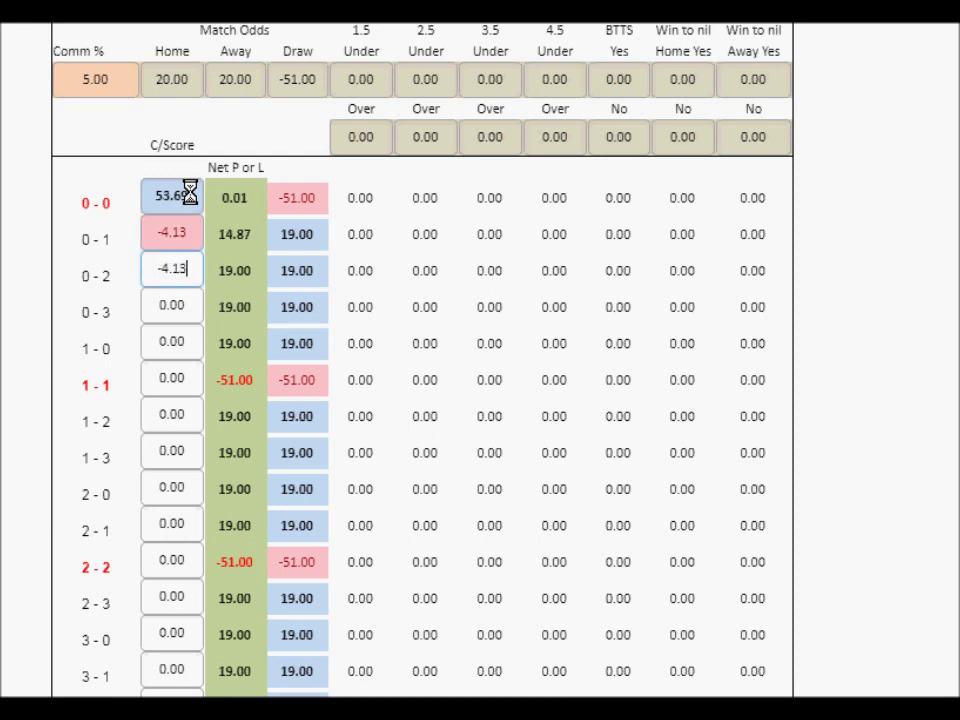
key("Return")
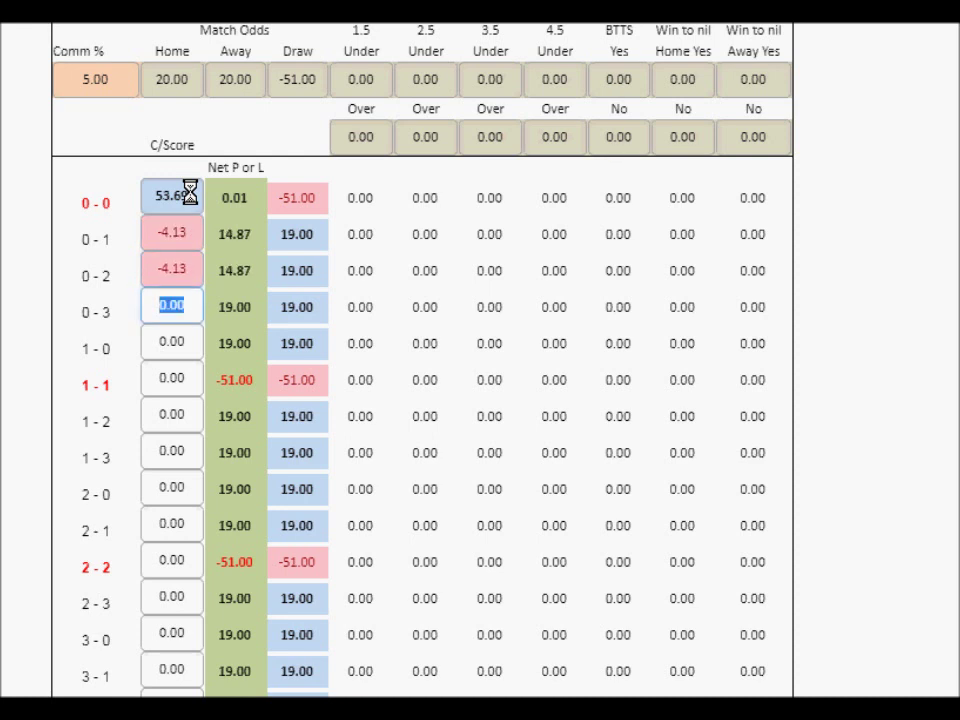
type("-4.13")
key("Return")
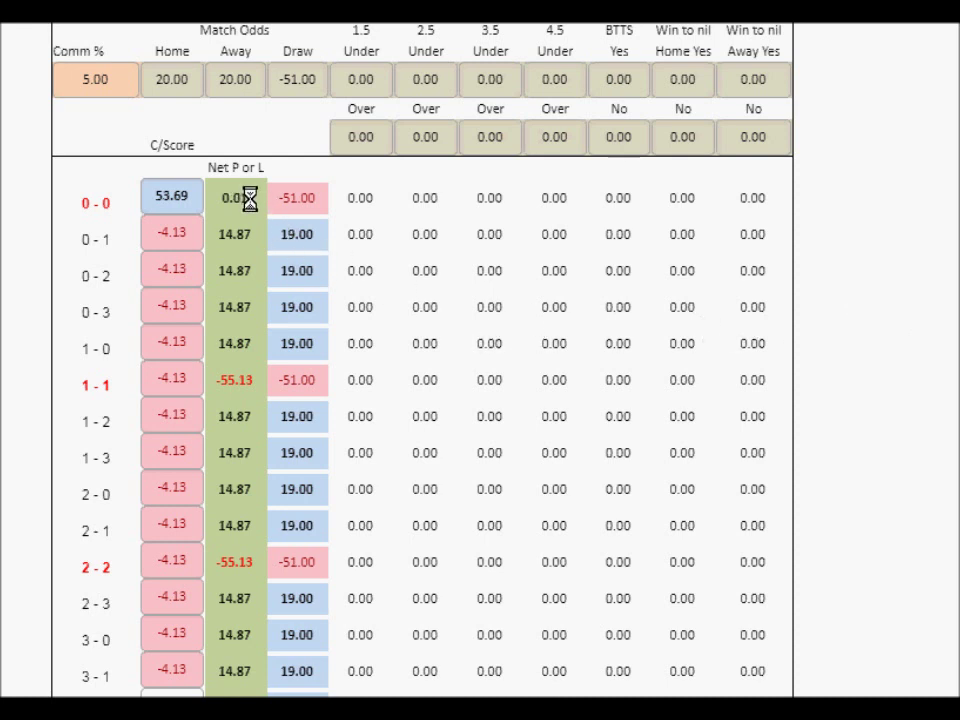
Step: Highlight the 0-0 net result of 0.01 and the 0-1 net of 14.87
left_click_drag(249, 198, 214, 204)
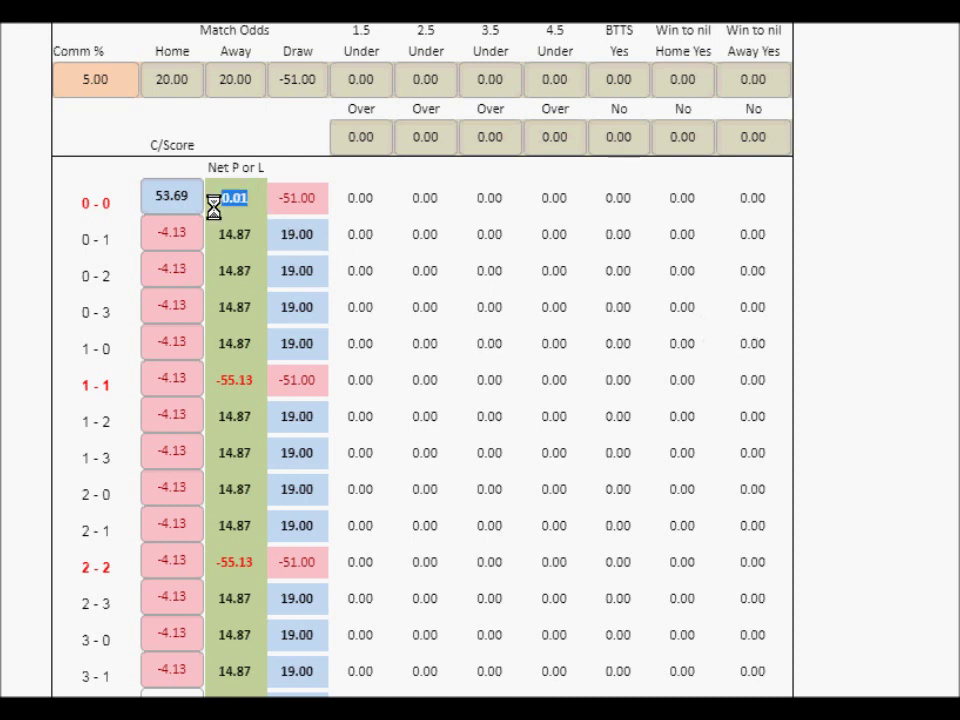
left_click(257, 198)
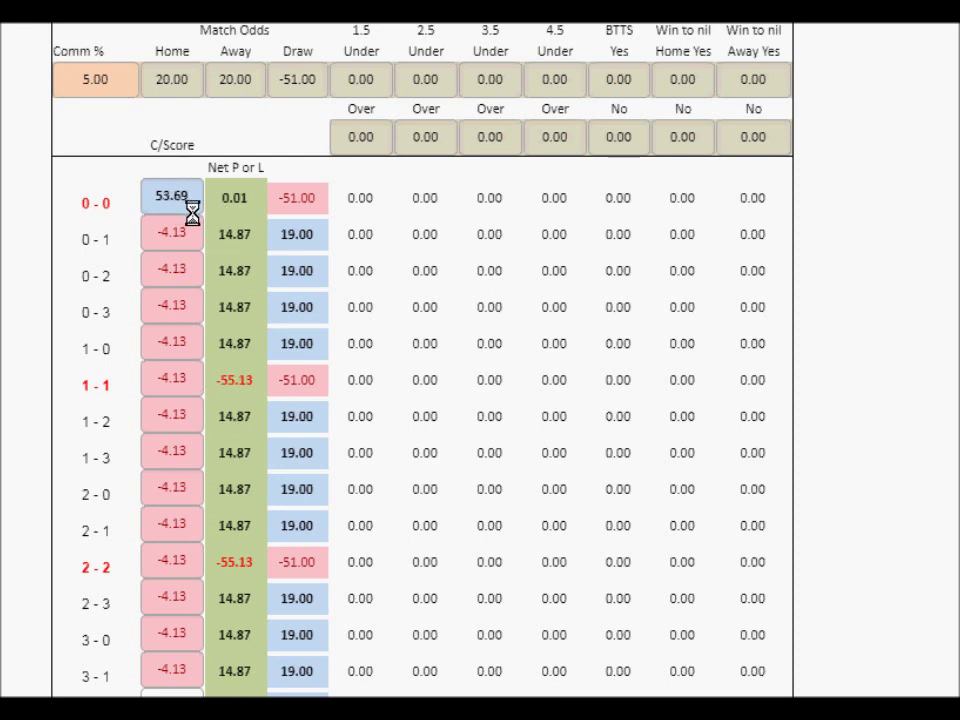
double_click(226, 241)
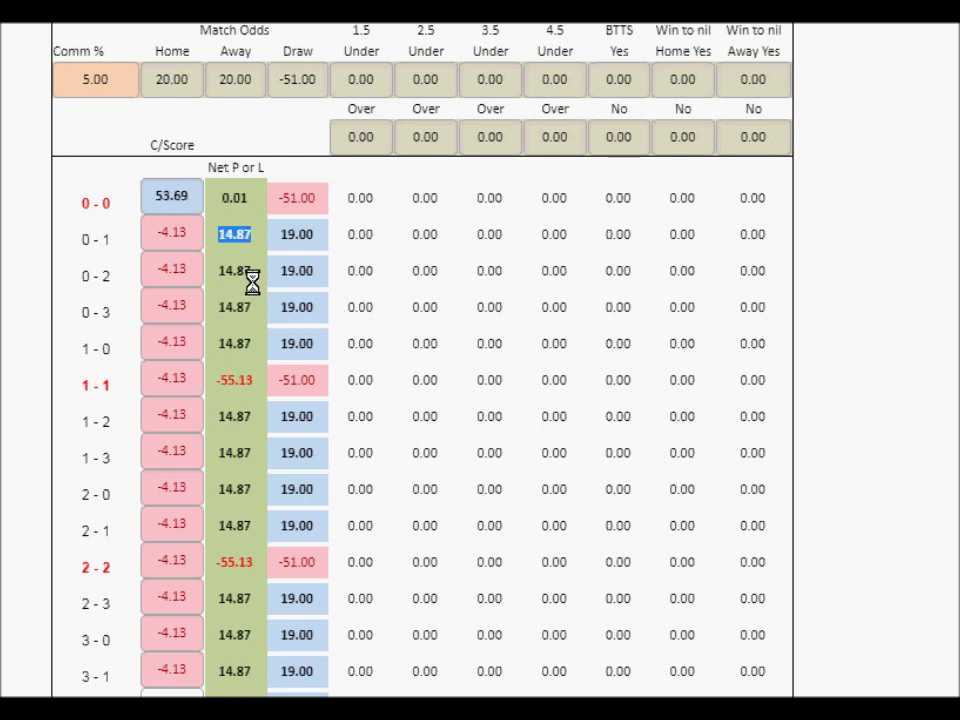
Step: Overwrite the Home, Away and Draw Match Odds with 10 each, then highlight the 0-1 net of 5.37
left_click(318, 79)
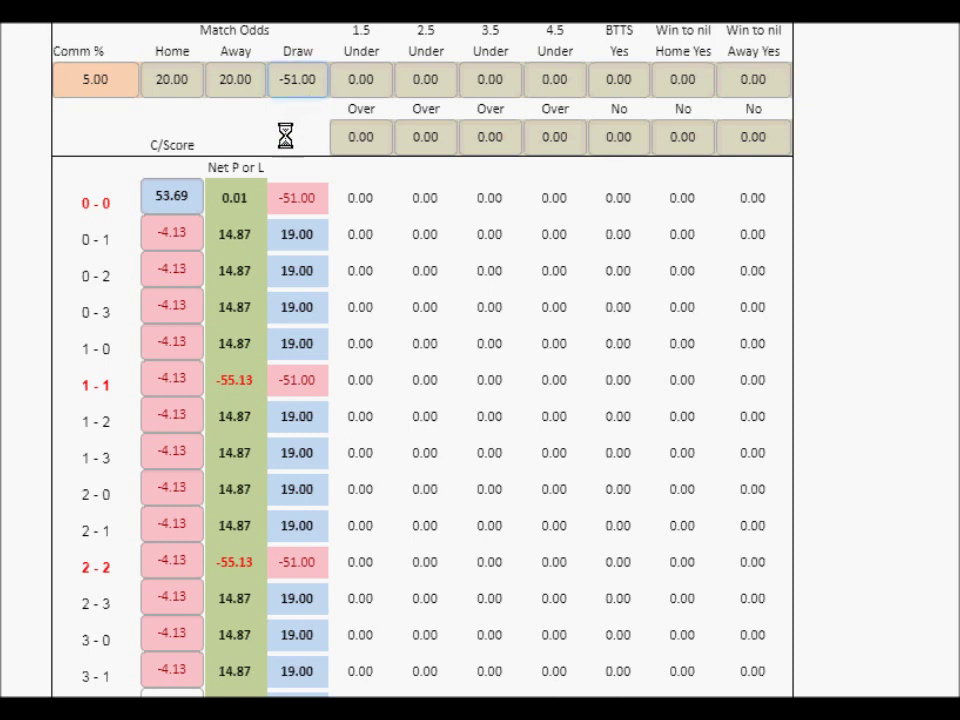
left_click(188, 79)
key("BackSpace")
key("BackSpace")
key("BackSpace")
key("BackSpace")
key("BackSpace")
type("10")
key("Tab")
type("10")
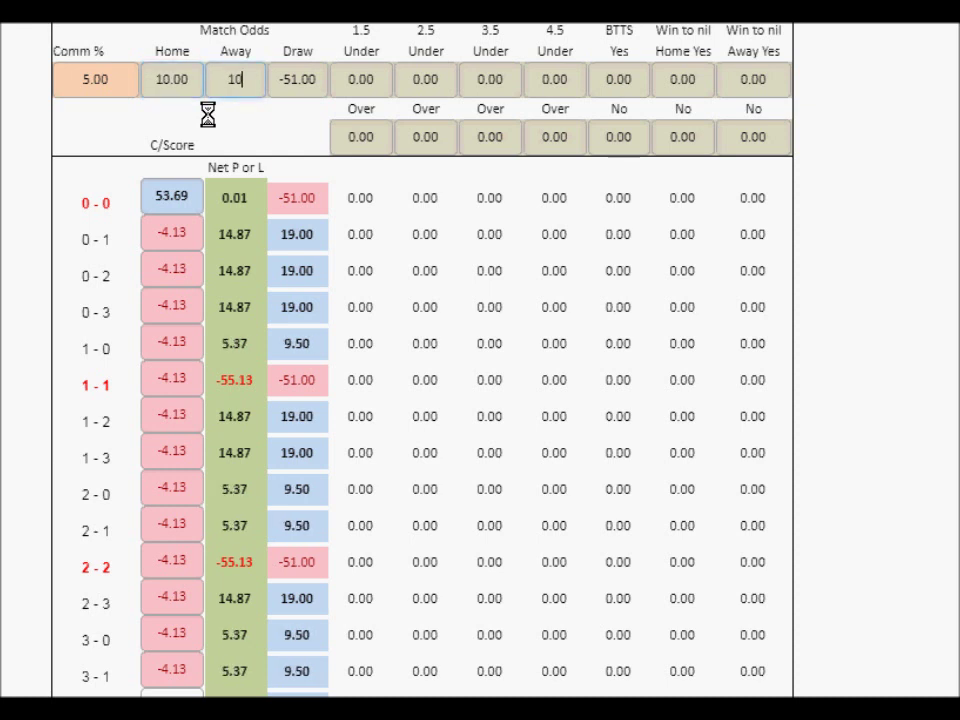
key("Tab")
type("10")
key("Tab")
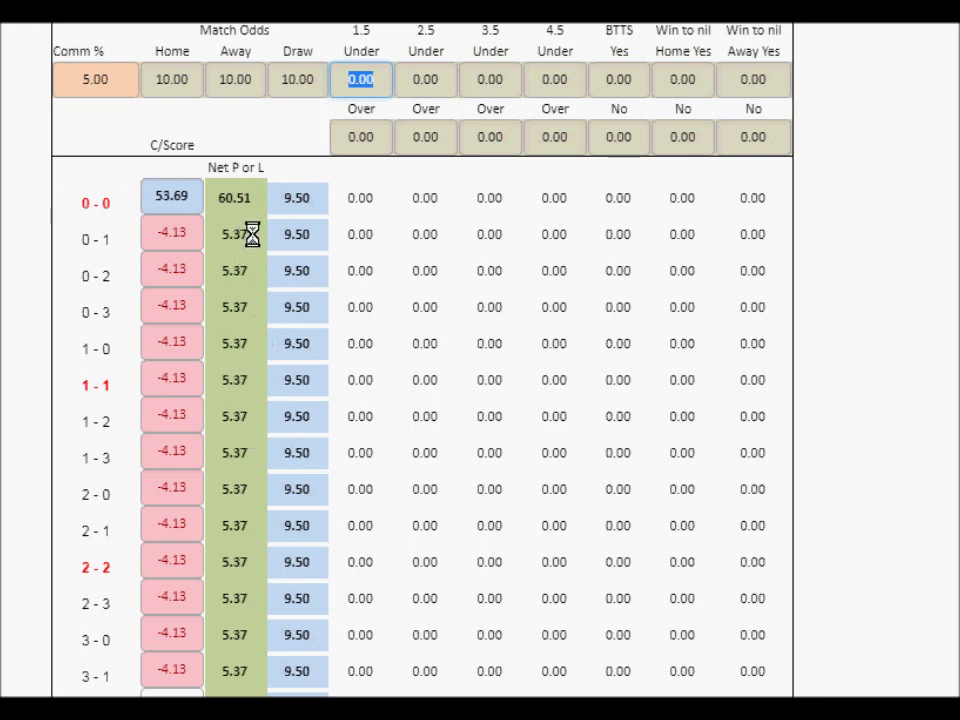
left_click(223, 235)
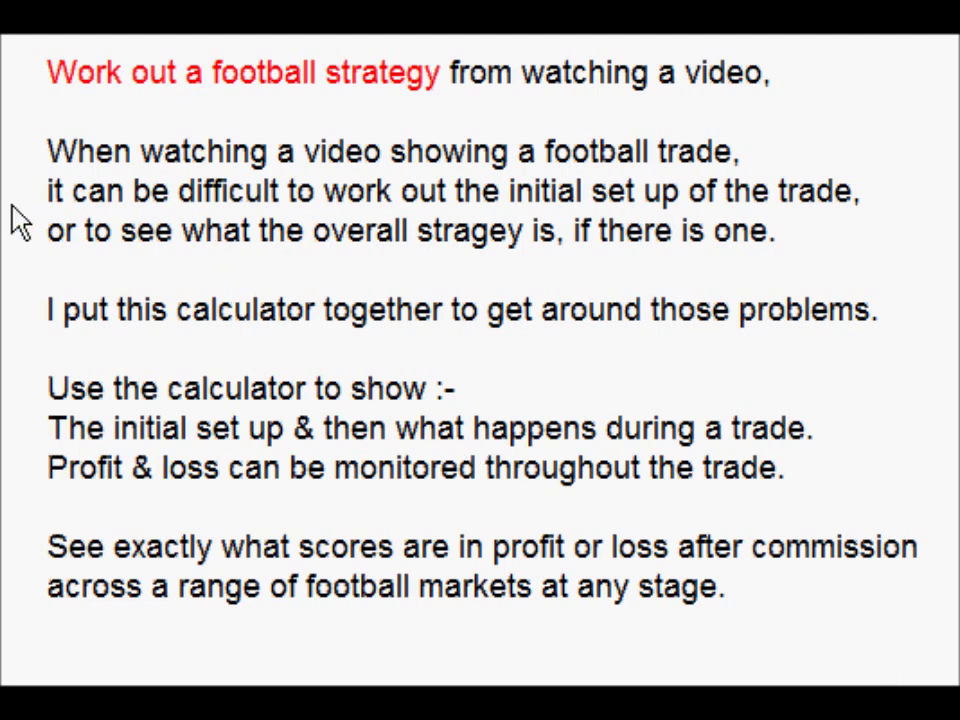
Step: Move from the notes slide to the Betfair Exchange Swansea v Leeds Over/Under 3.5 Goals market
left_click_drag(1, 52, 47, 95)
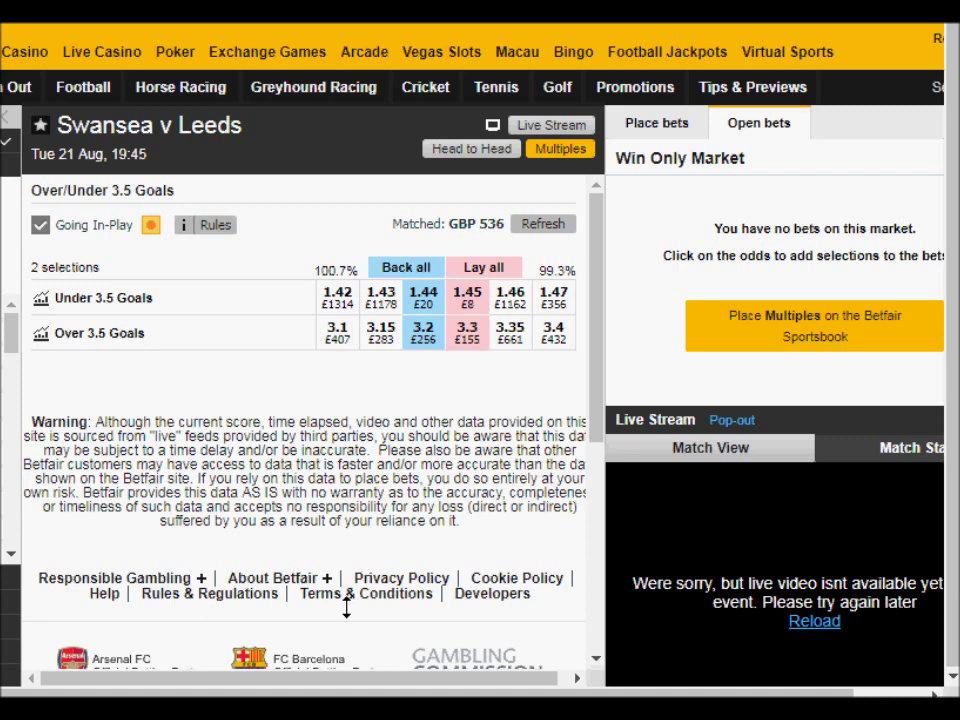
Step: Lay Over 3.5 Goals at 3.3 with a 16.29 backer's stake
left_click(469, 334)
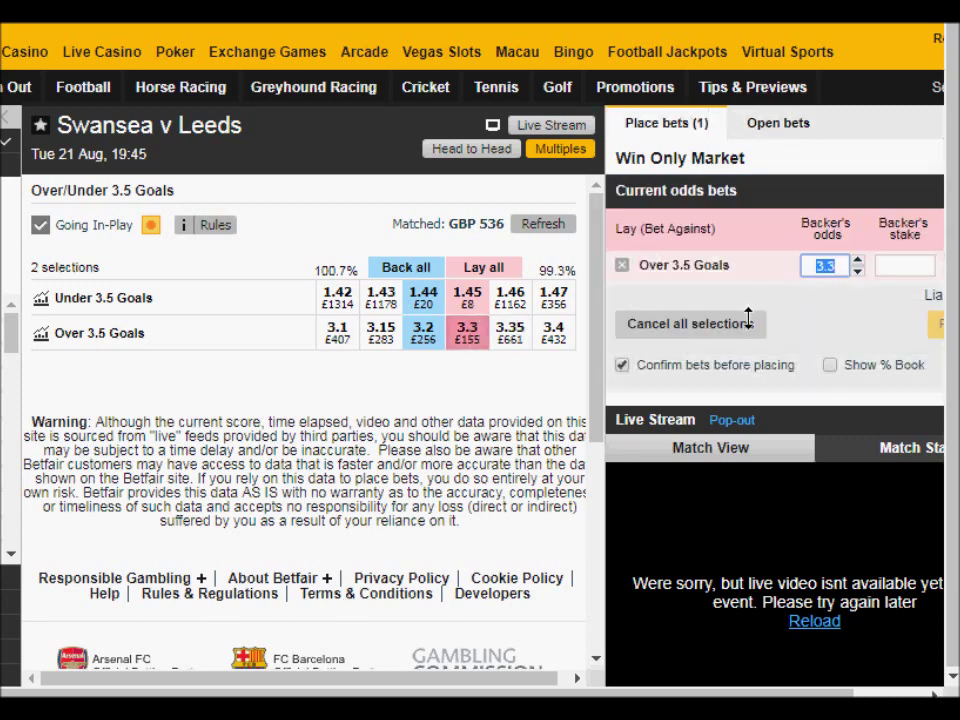
left_click(906, 264)
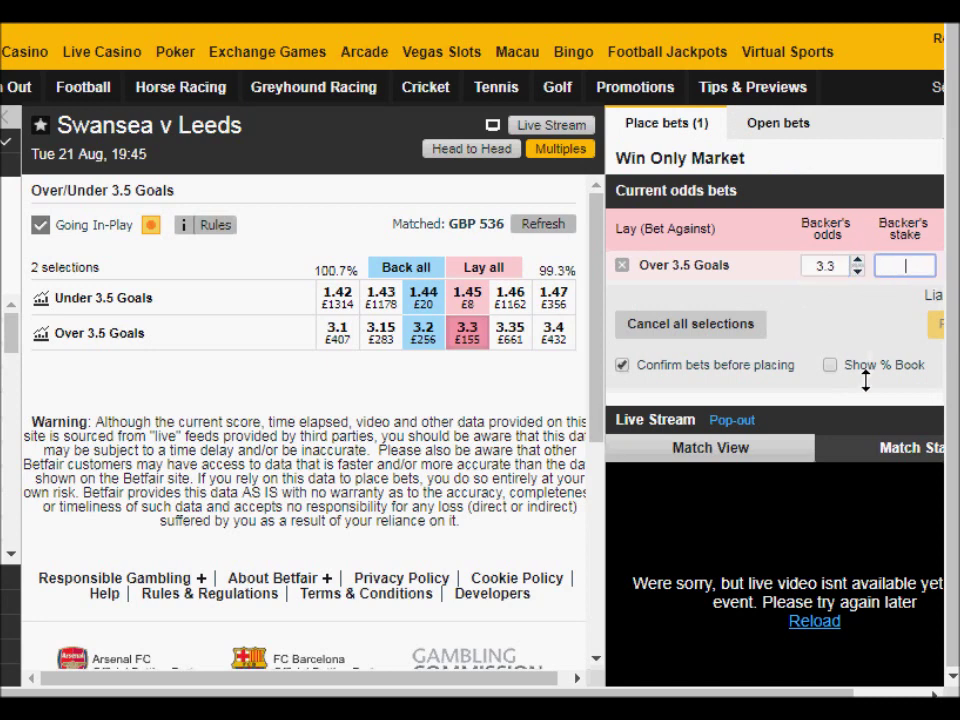
type("16.29")
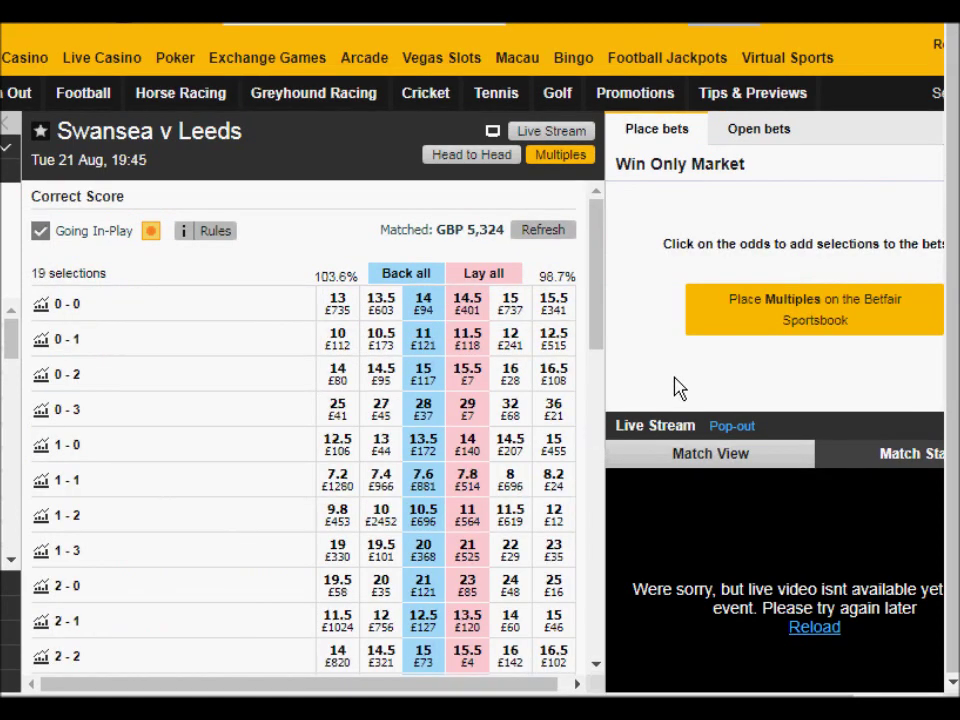
Step: Lay the 0-0 correct score at 14.5 with a 3.71 backer's stake
left_click(470, 306)
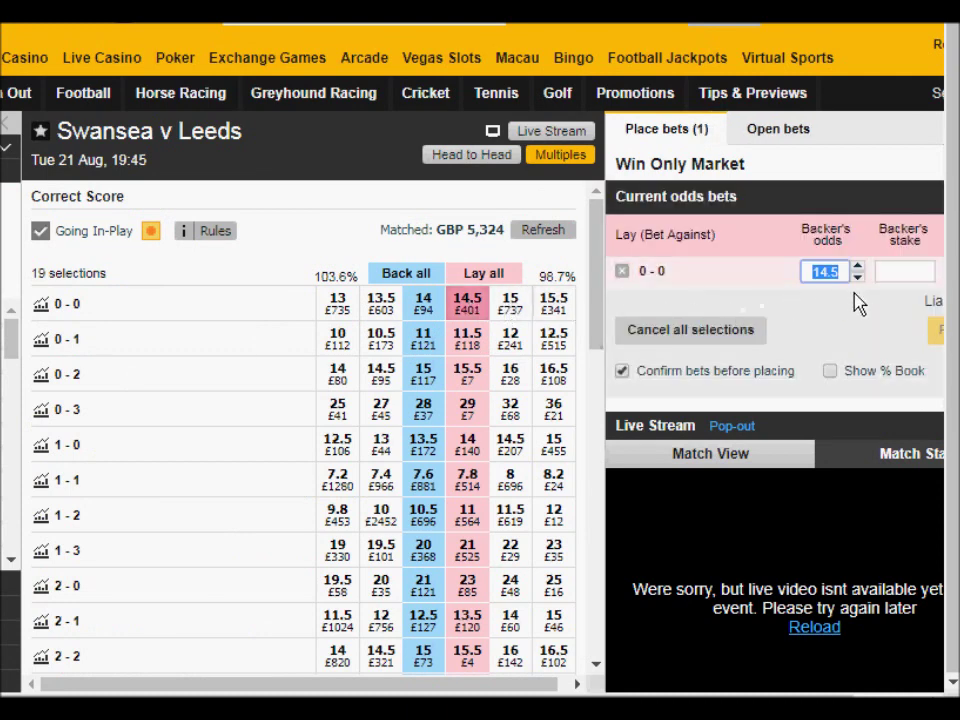
left_click(896, 275)
type("3.71")
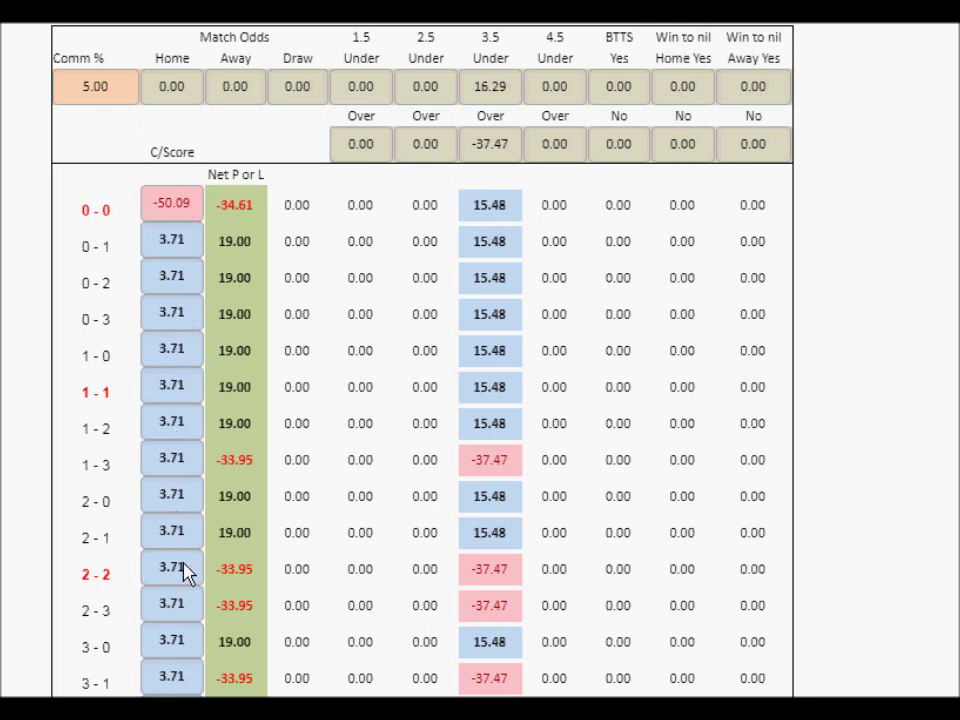
Step: Select the Over 3.5 (-37.47) and Under 3.5 (16.29) figures in the calculator
double_click(510, 148)
left_click(514, 95)
double_click(471, 92)
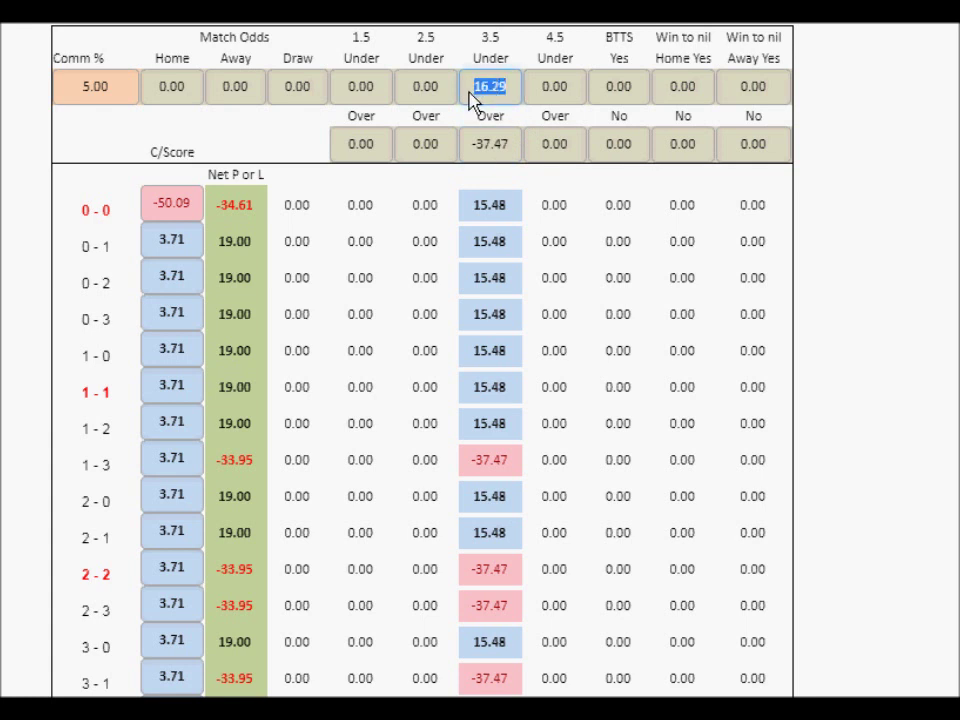
left_click(445, 215)
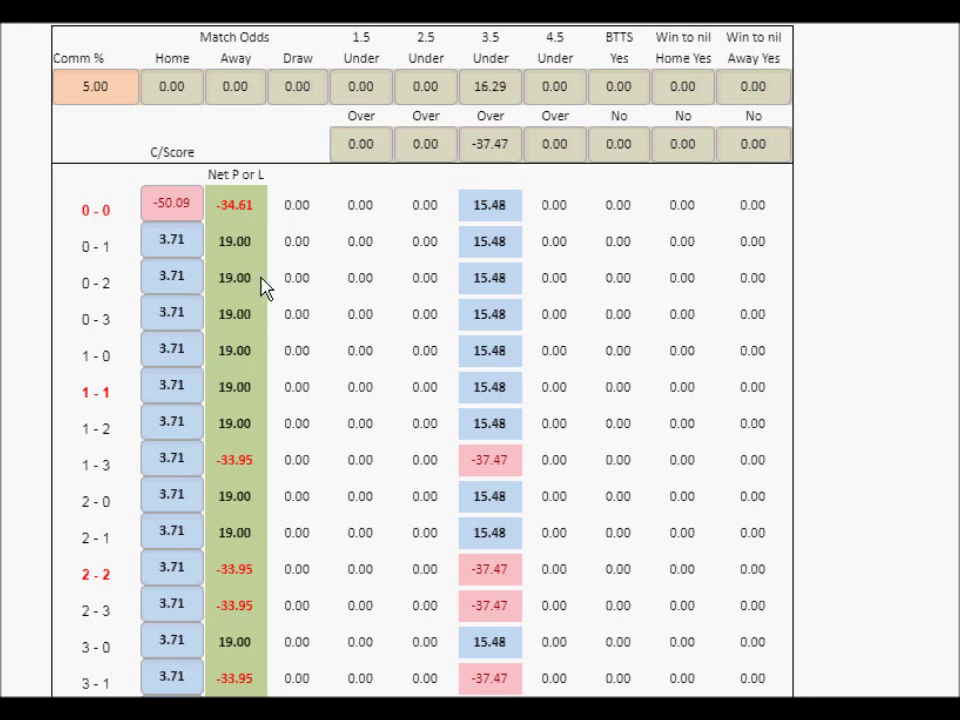
left_click_drag(262, 285, 199, 292)
left_click(258, 222)
left_click_drag(259, 465, 191, 467)
left_click(259, 483)
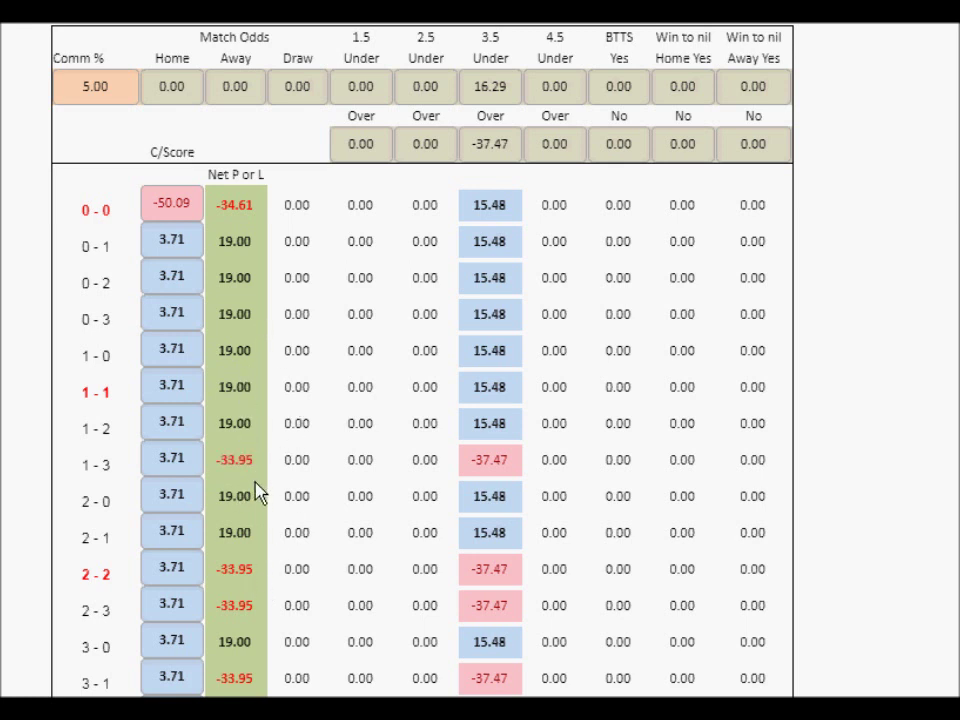